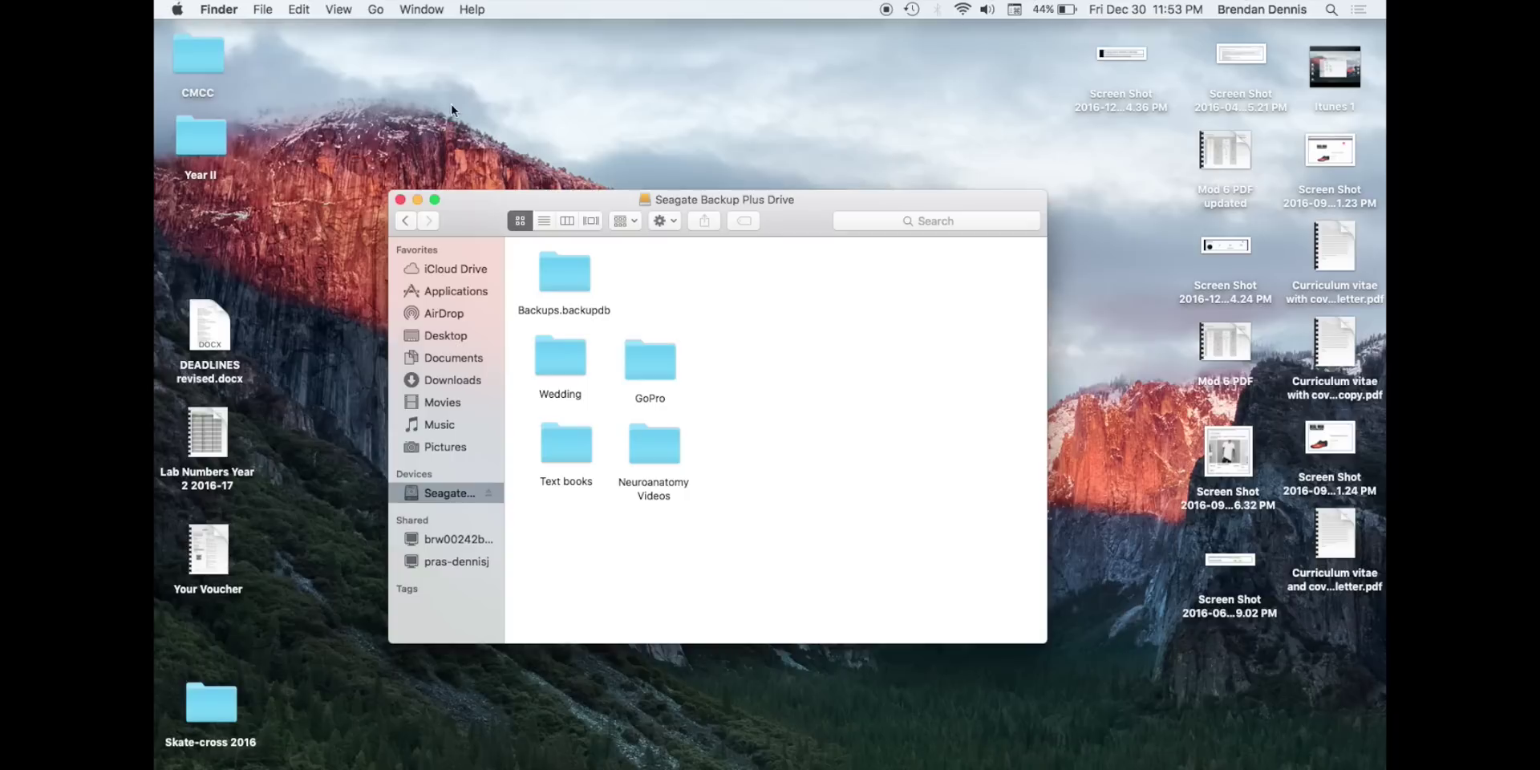
Go to the home folder and open its Music folder.
click(376, 11)
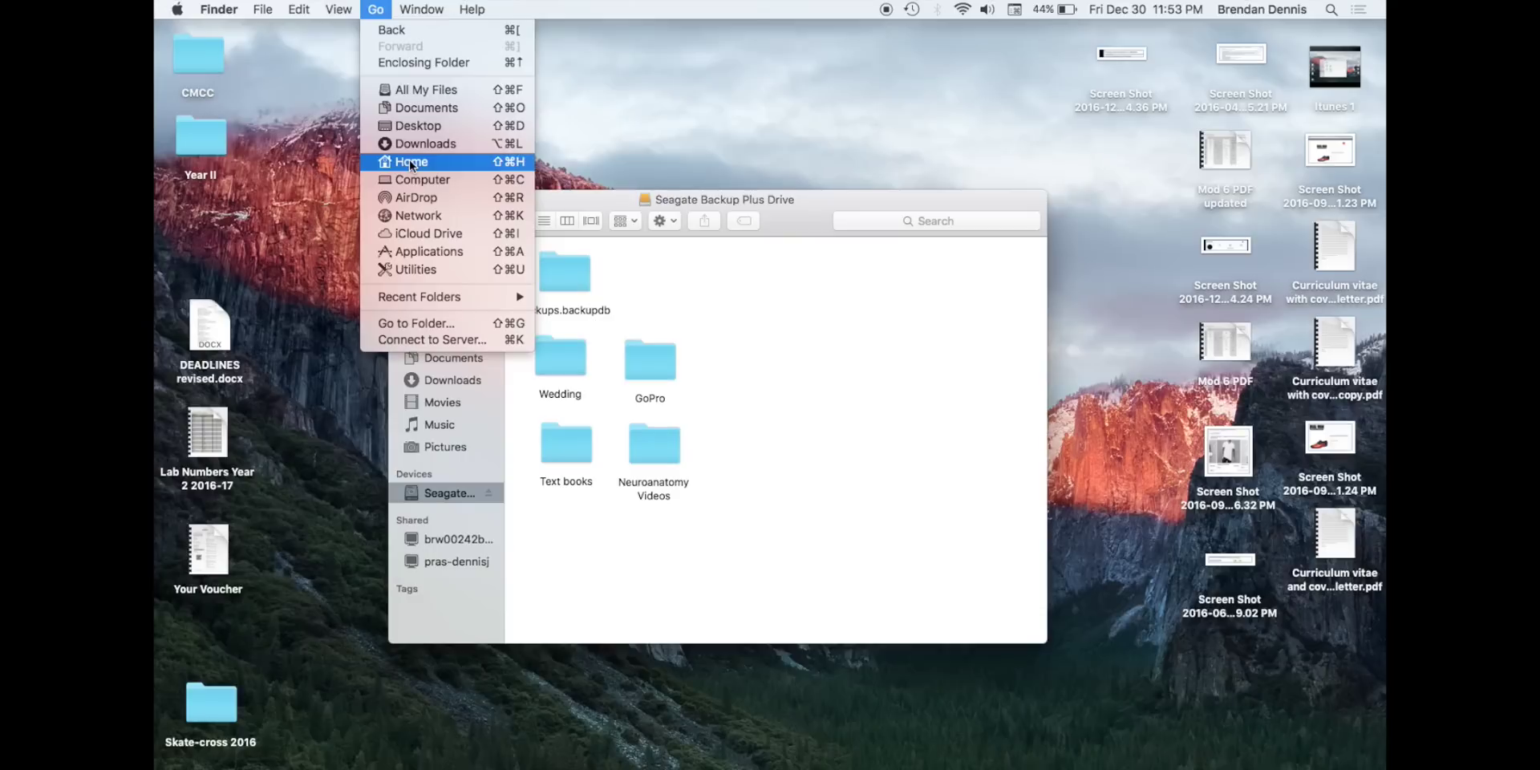
click(333, 161)
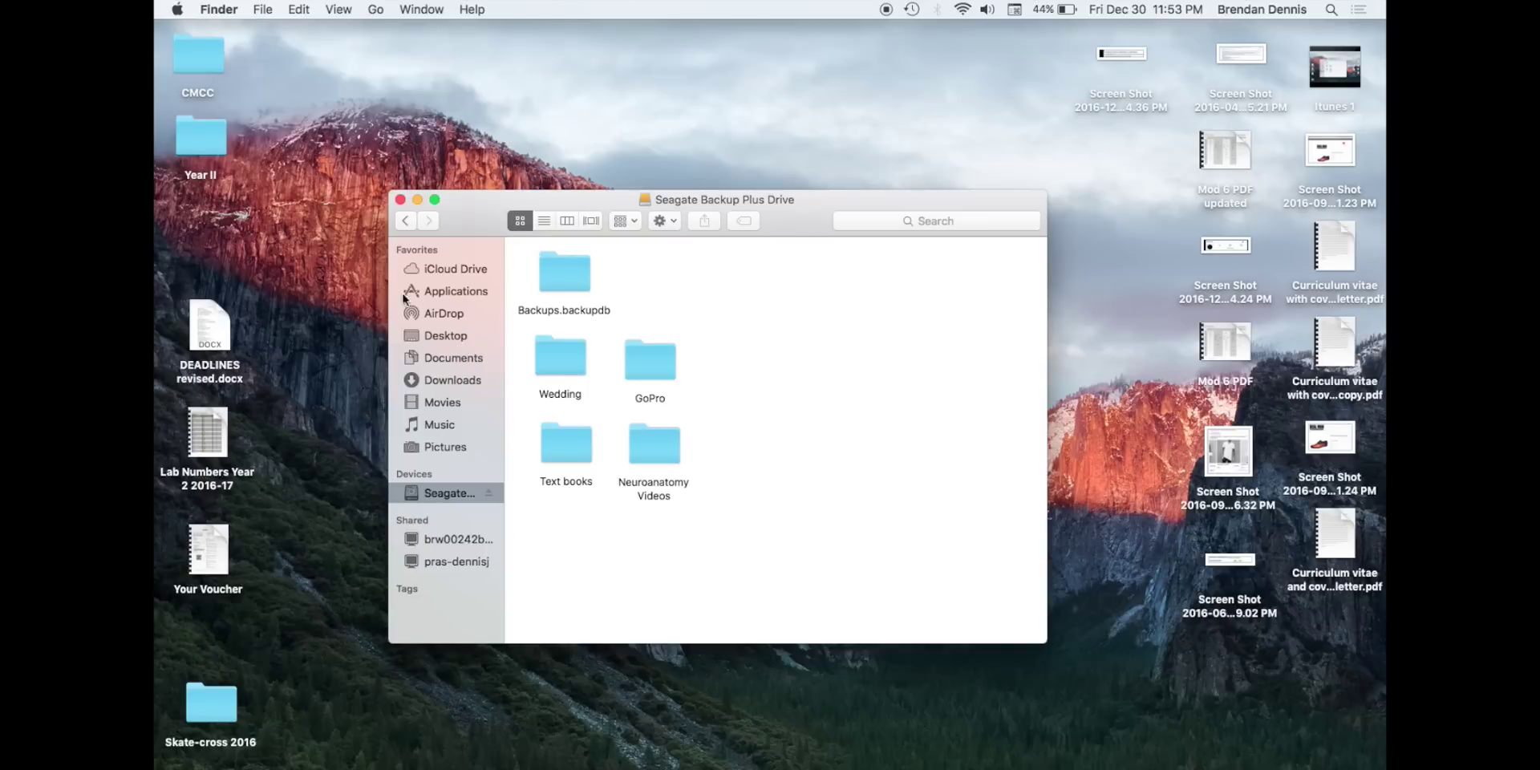
click(377, 9)
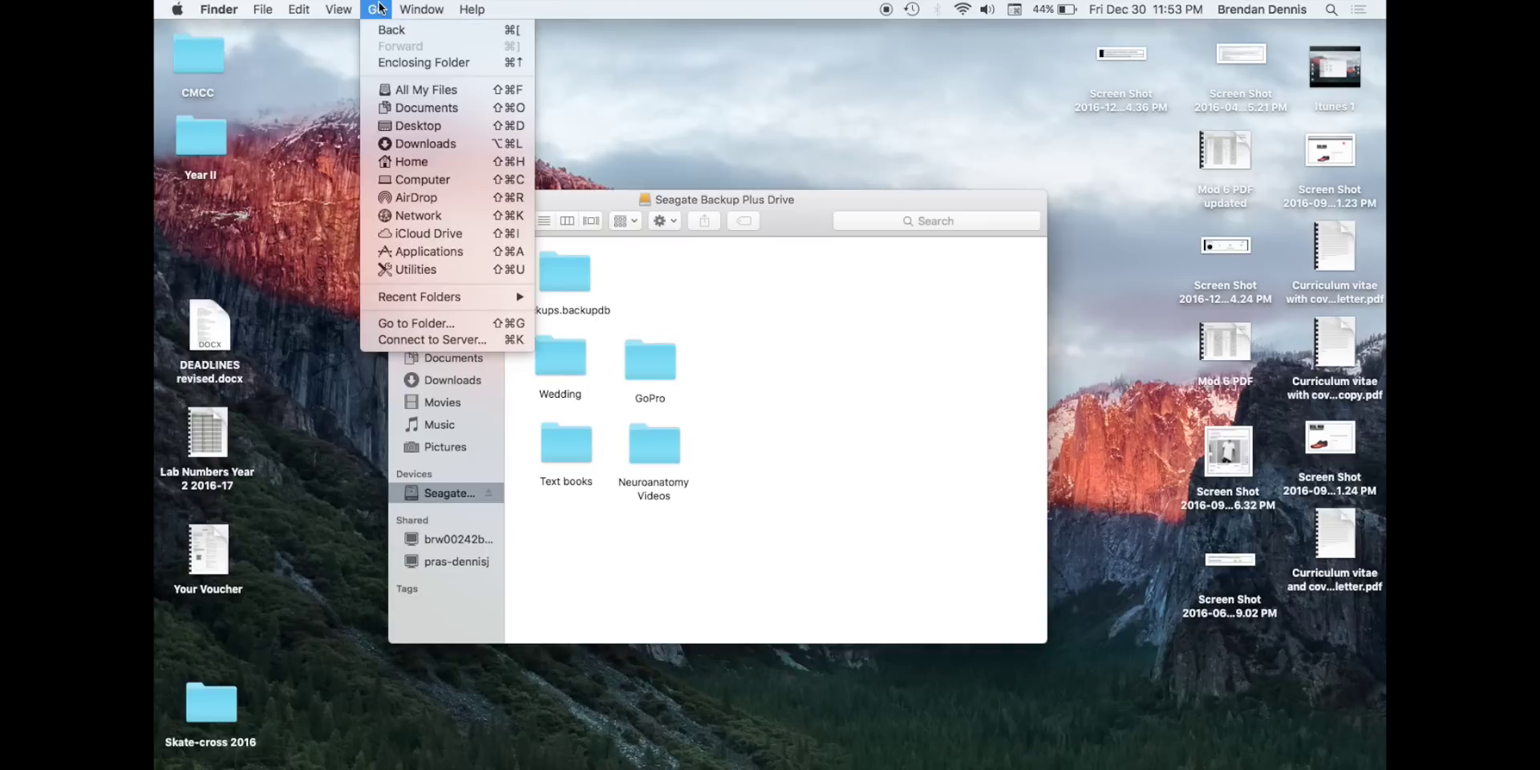
click(402, 164)
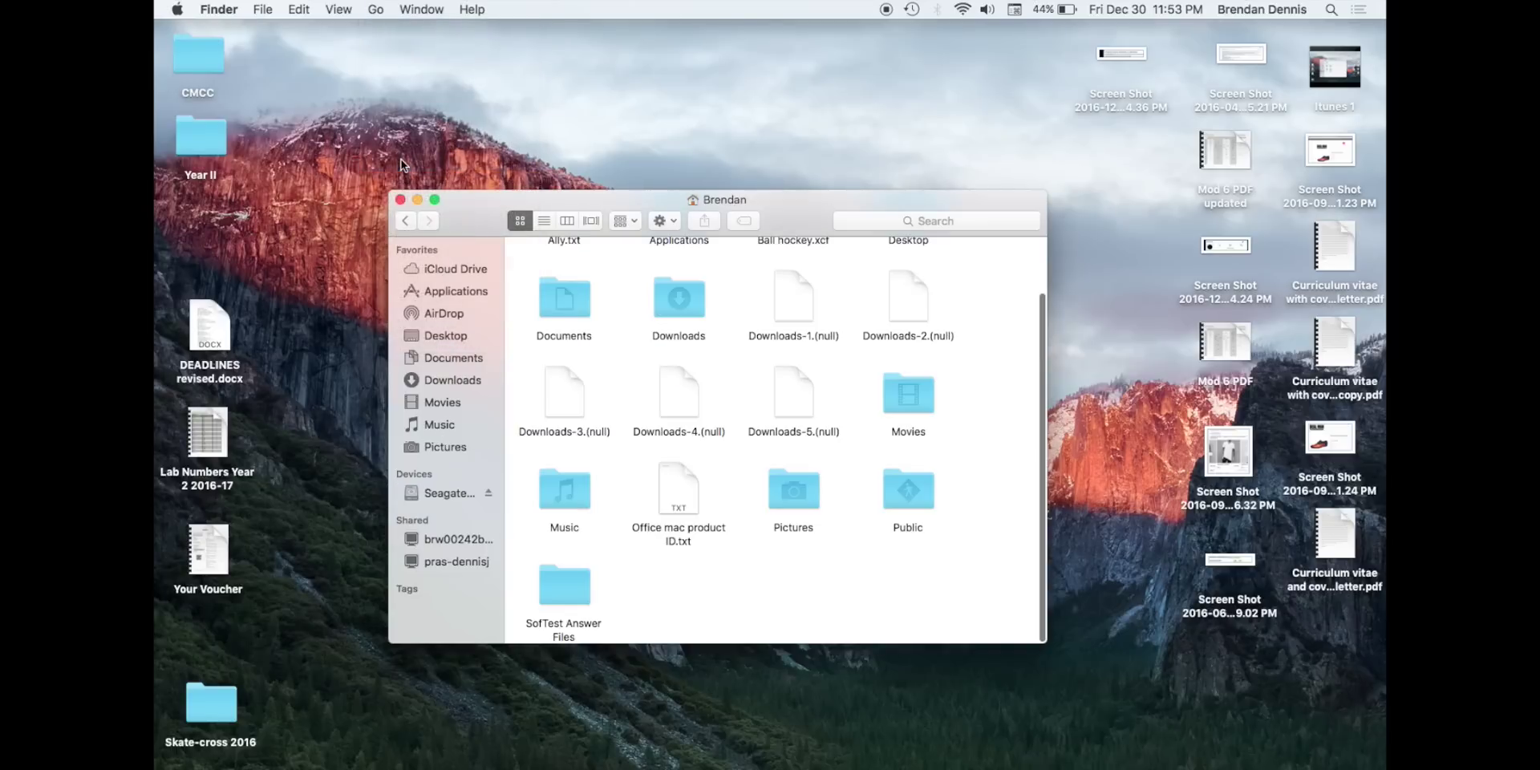
scroll(634, 295, up, 2)
scroll(714, 380, down, 3)
click(575, 491)
double_click(575, 491)
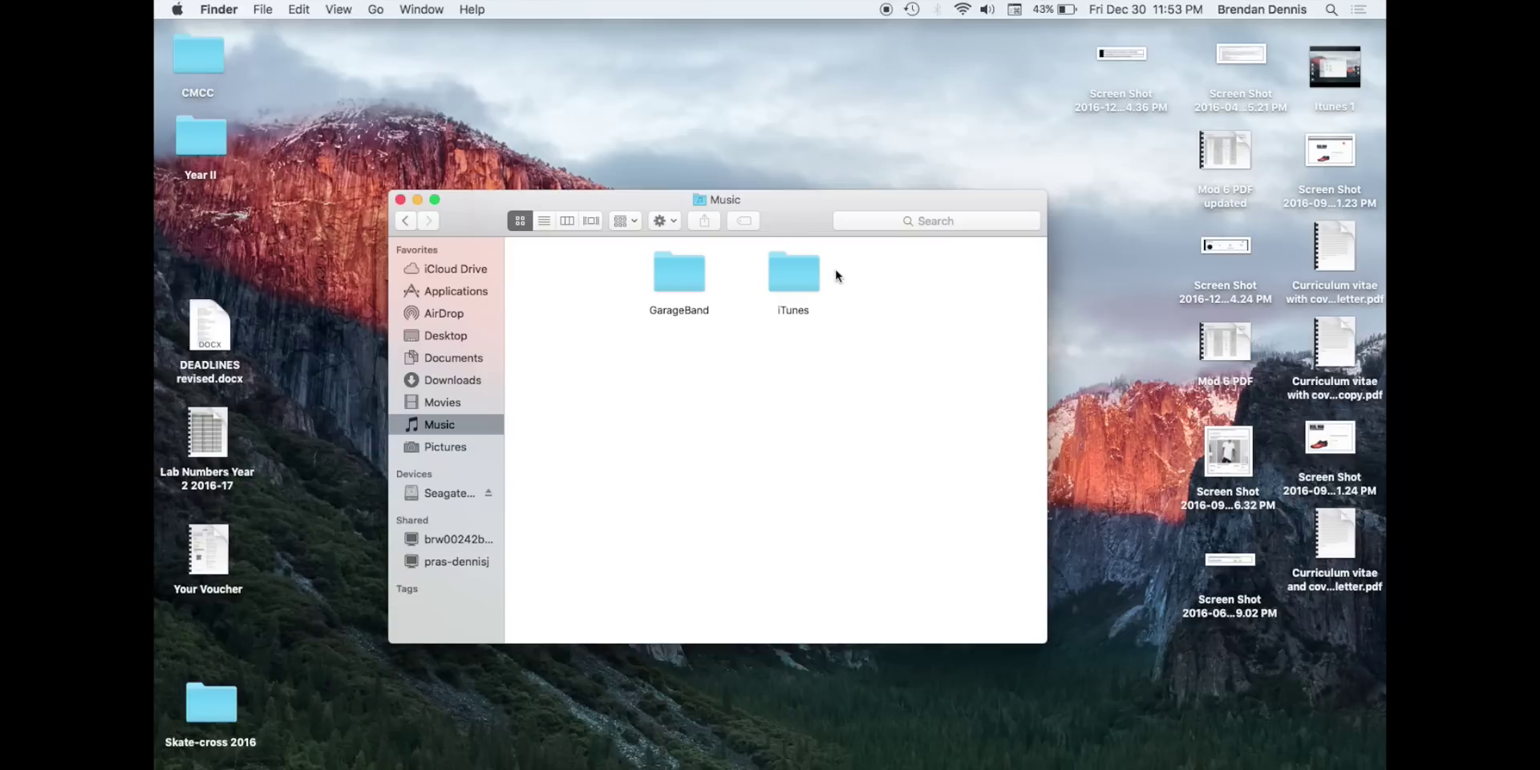
Open a second Finder window showing the Seagate Backup Plus Drive and place it beside the Music window.
drag(796, 227, 1114, 211)
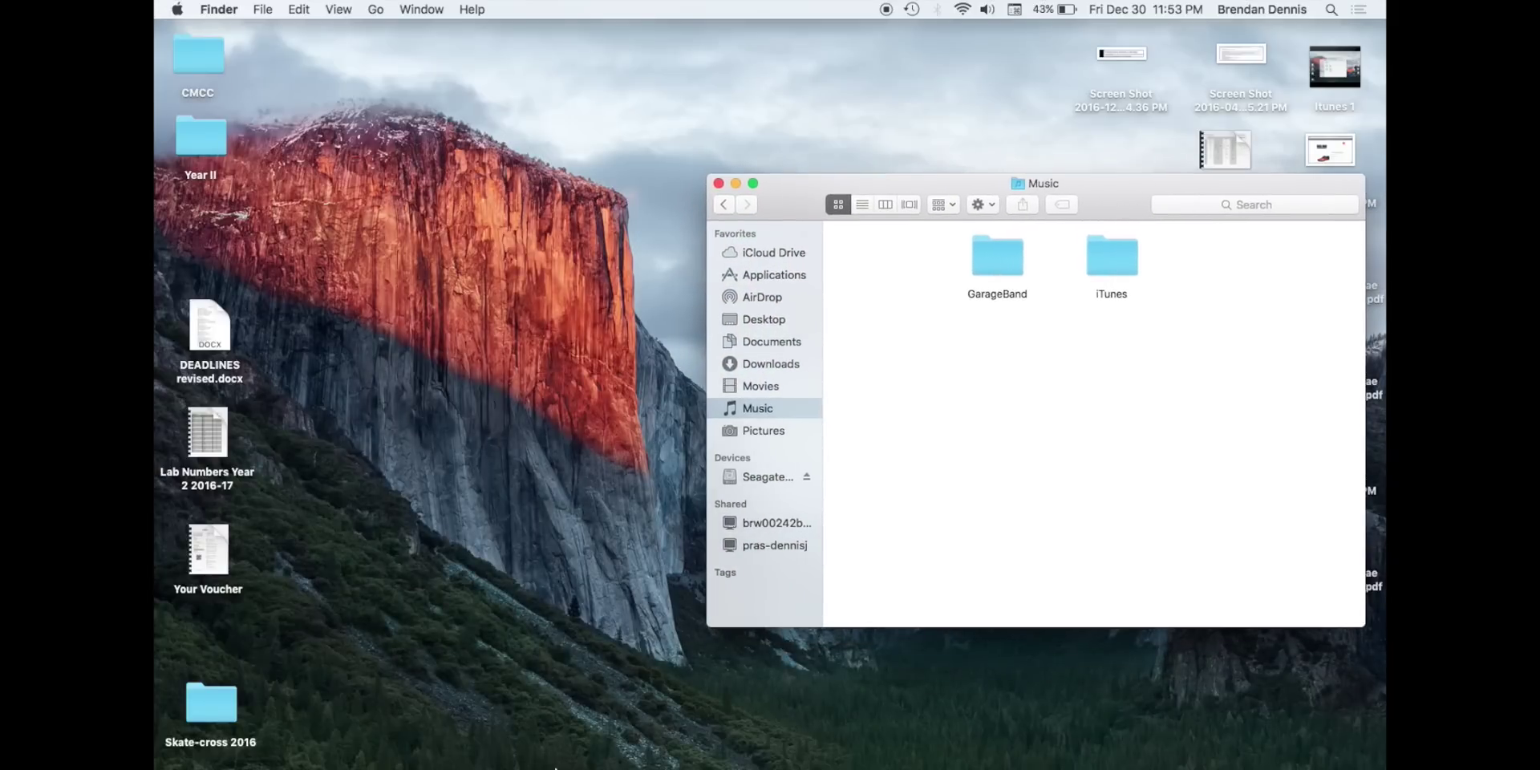
mouse_move(555, 767)
right_click(481, 732)
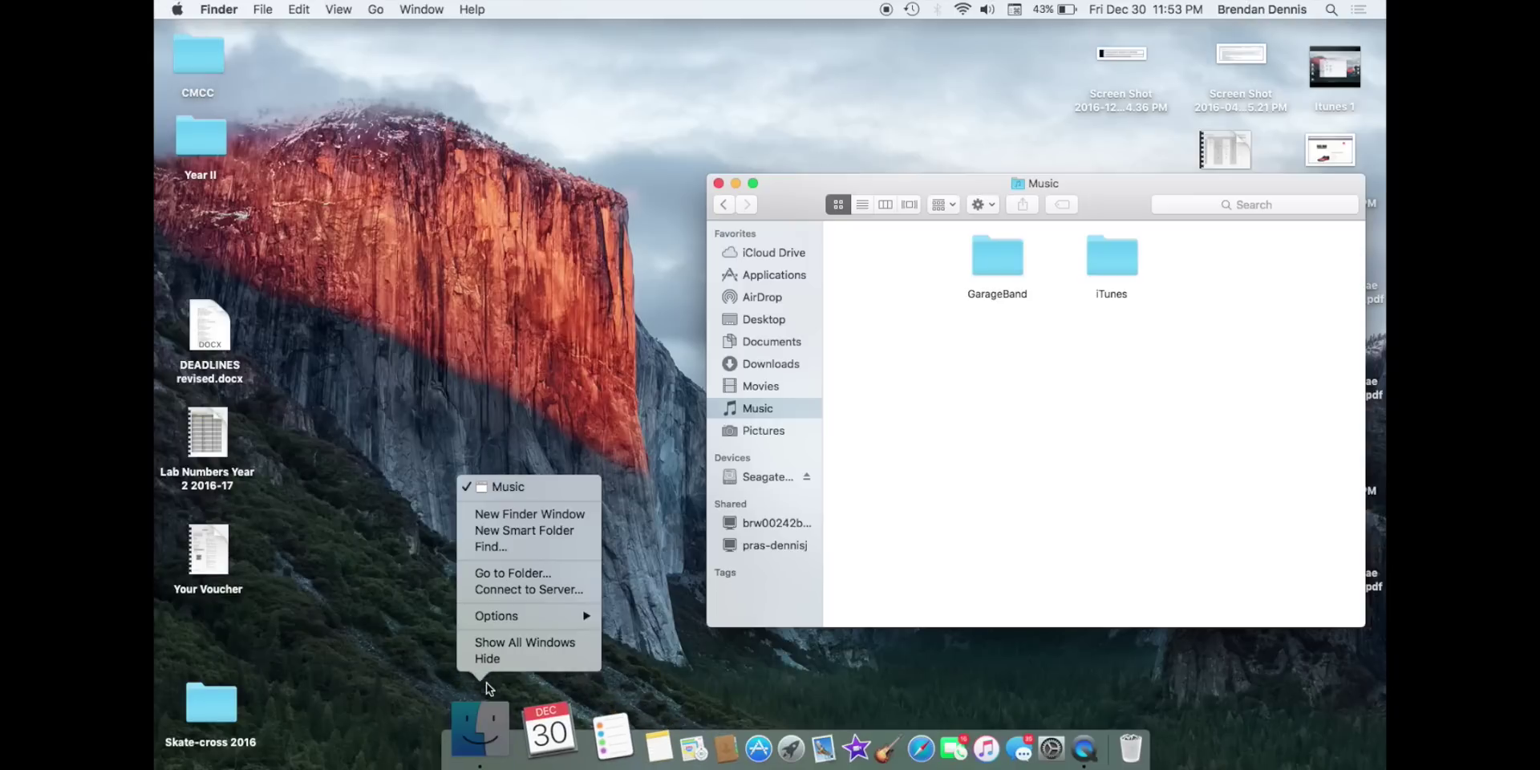
mouse_move(494, 618)
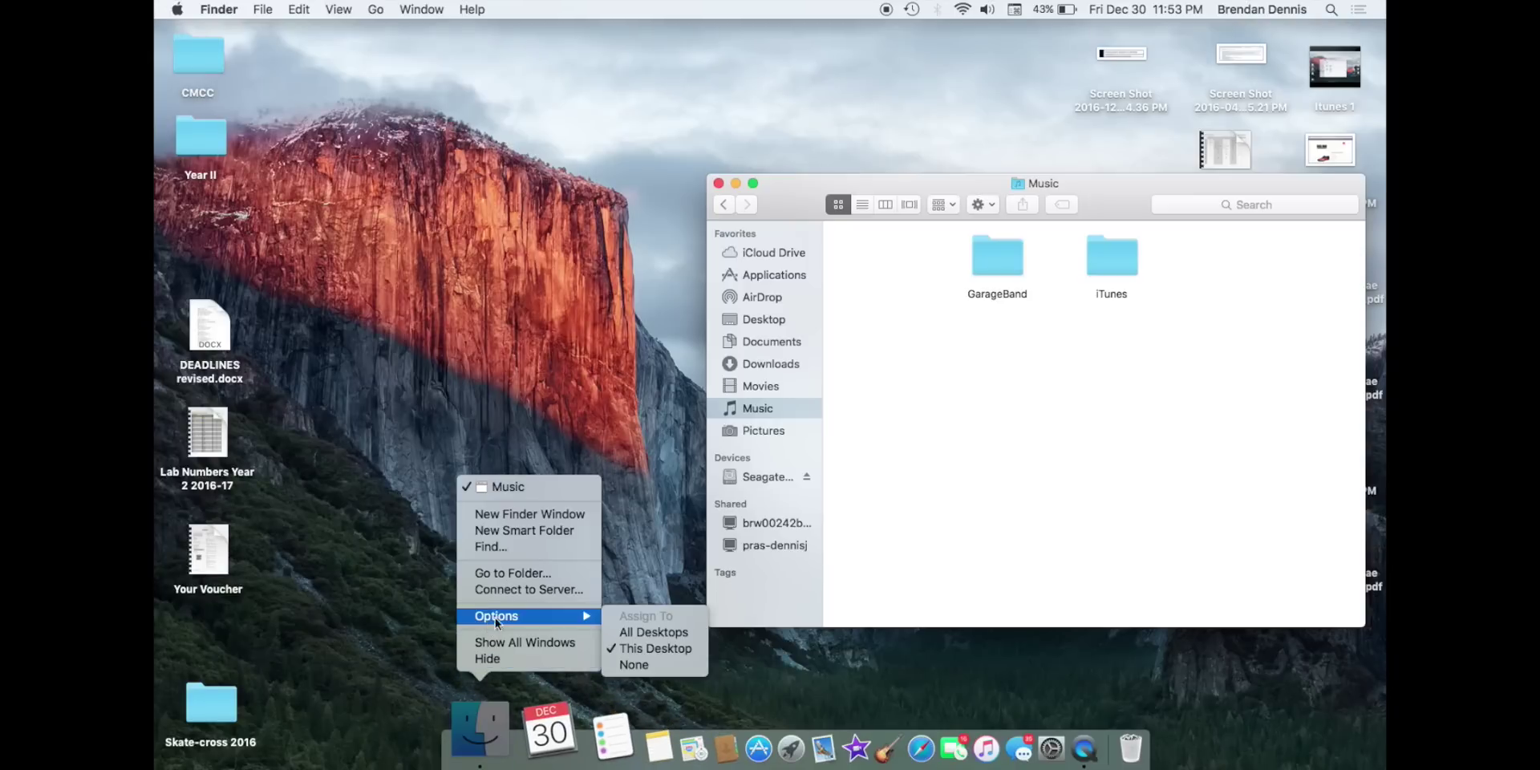
click(499, 518)
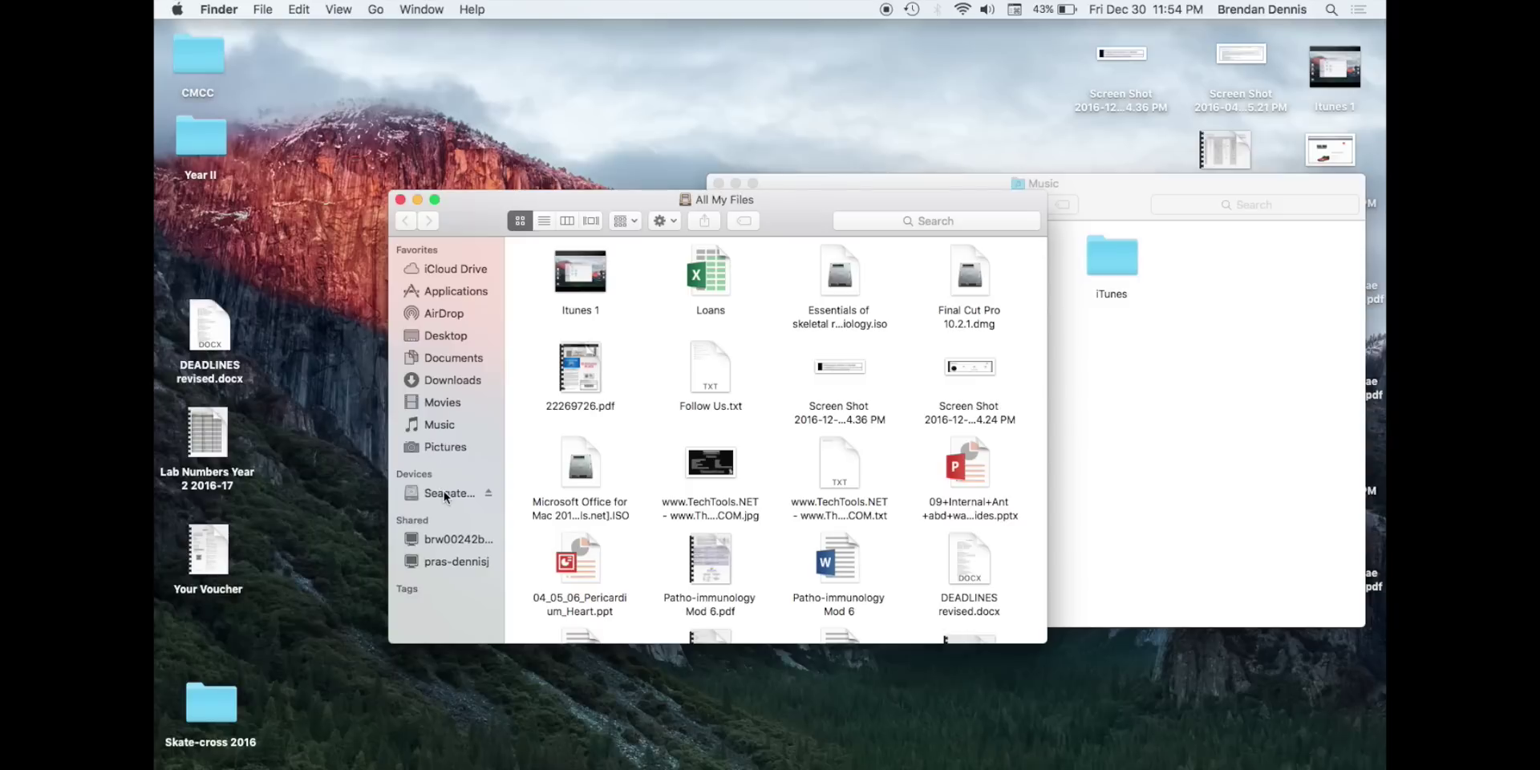
click(445, 491)
drag(797, 213, 619, 196)
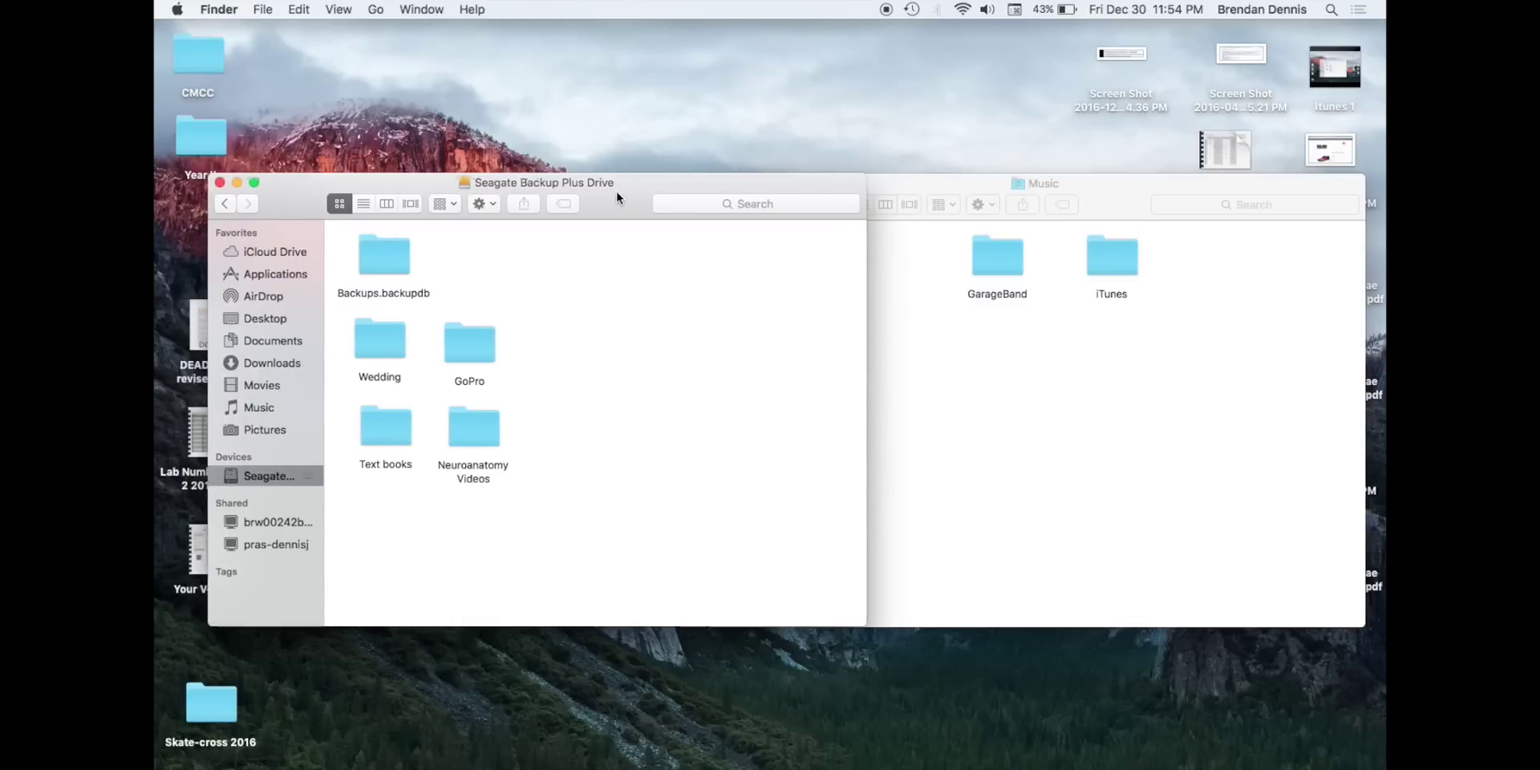
Copy the iTunes folder from Music to the Seagate Backup Plus Drive.
click(1111, 199)
drag(1116, 278, 401, 563)
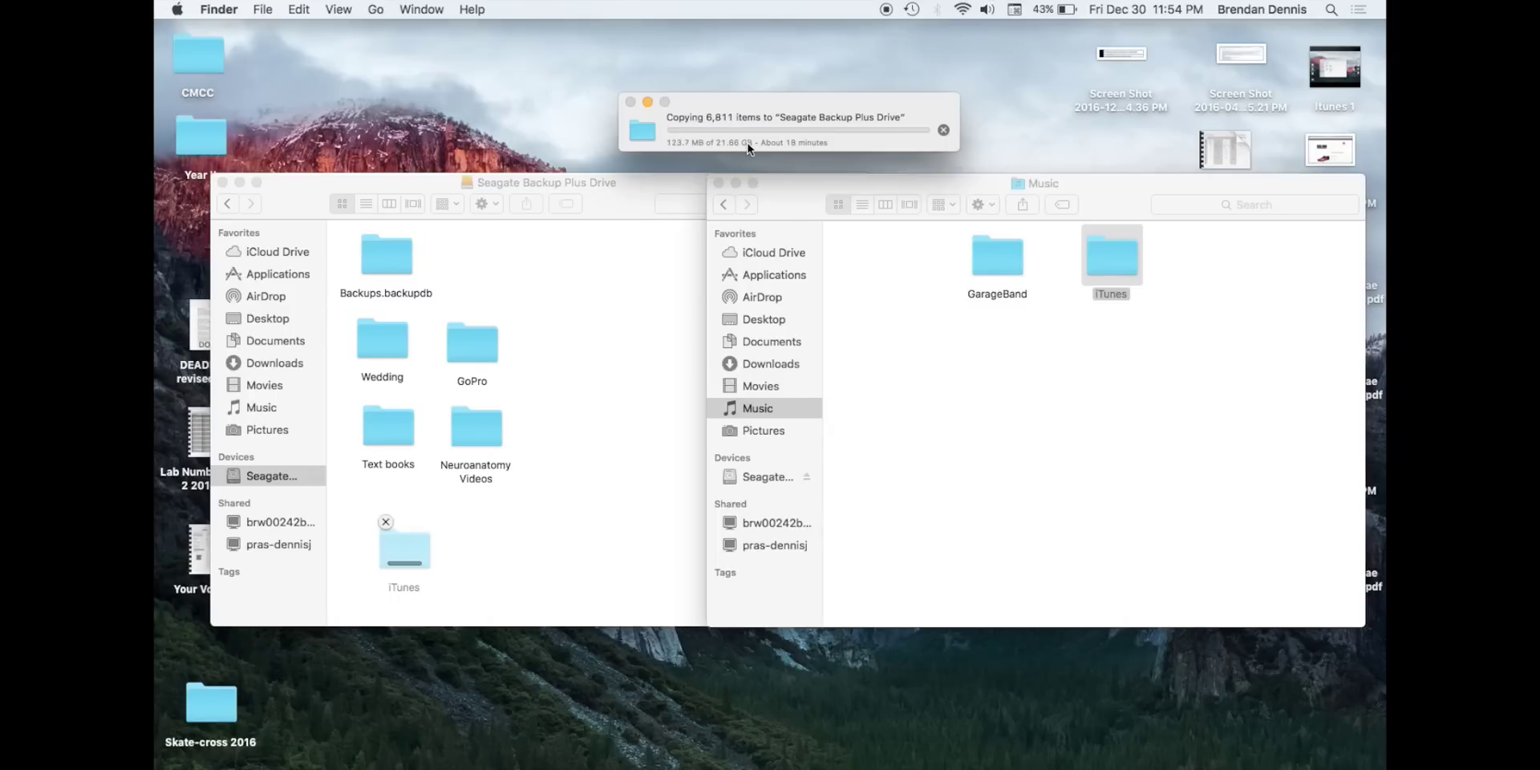
Examine the contents of the iTunes folder inside Music, and close that window.
click(990, 401)
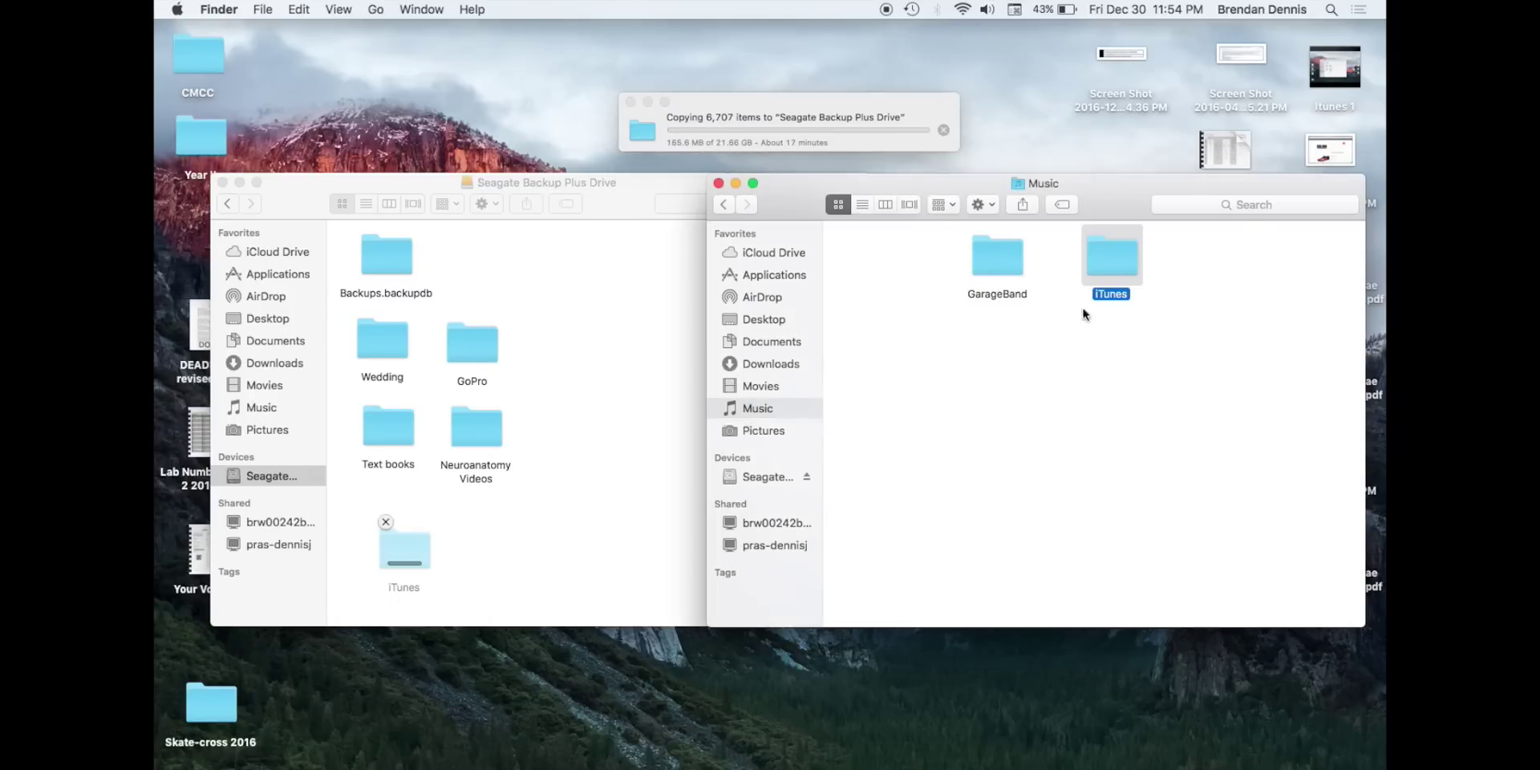
double_click(1105, 261)
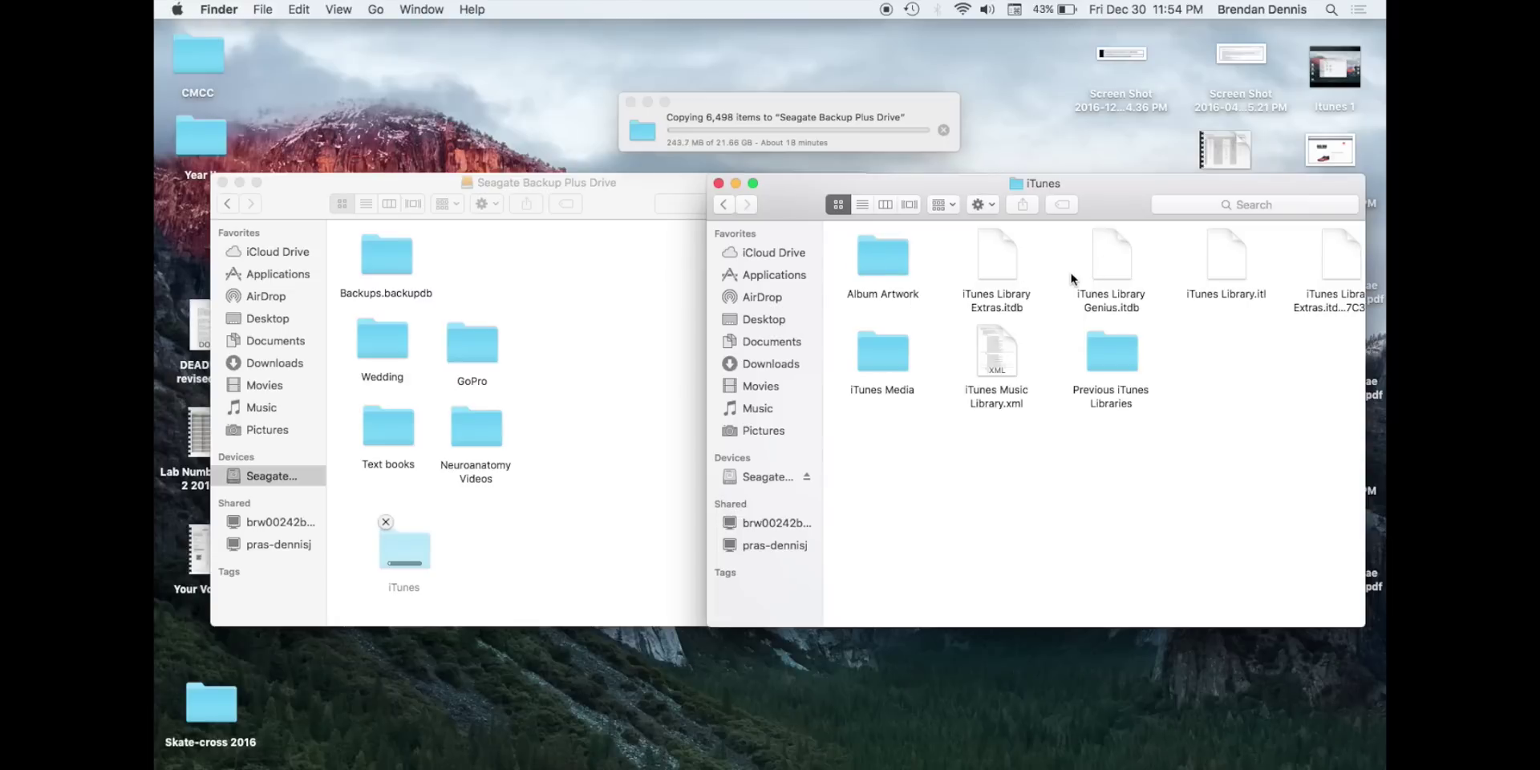
scroll(1071, 271, right, 2)
scroll(1071, 271, right, 1)
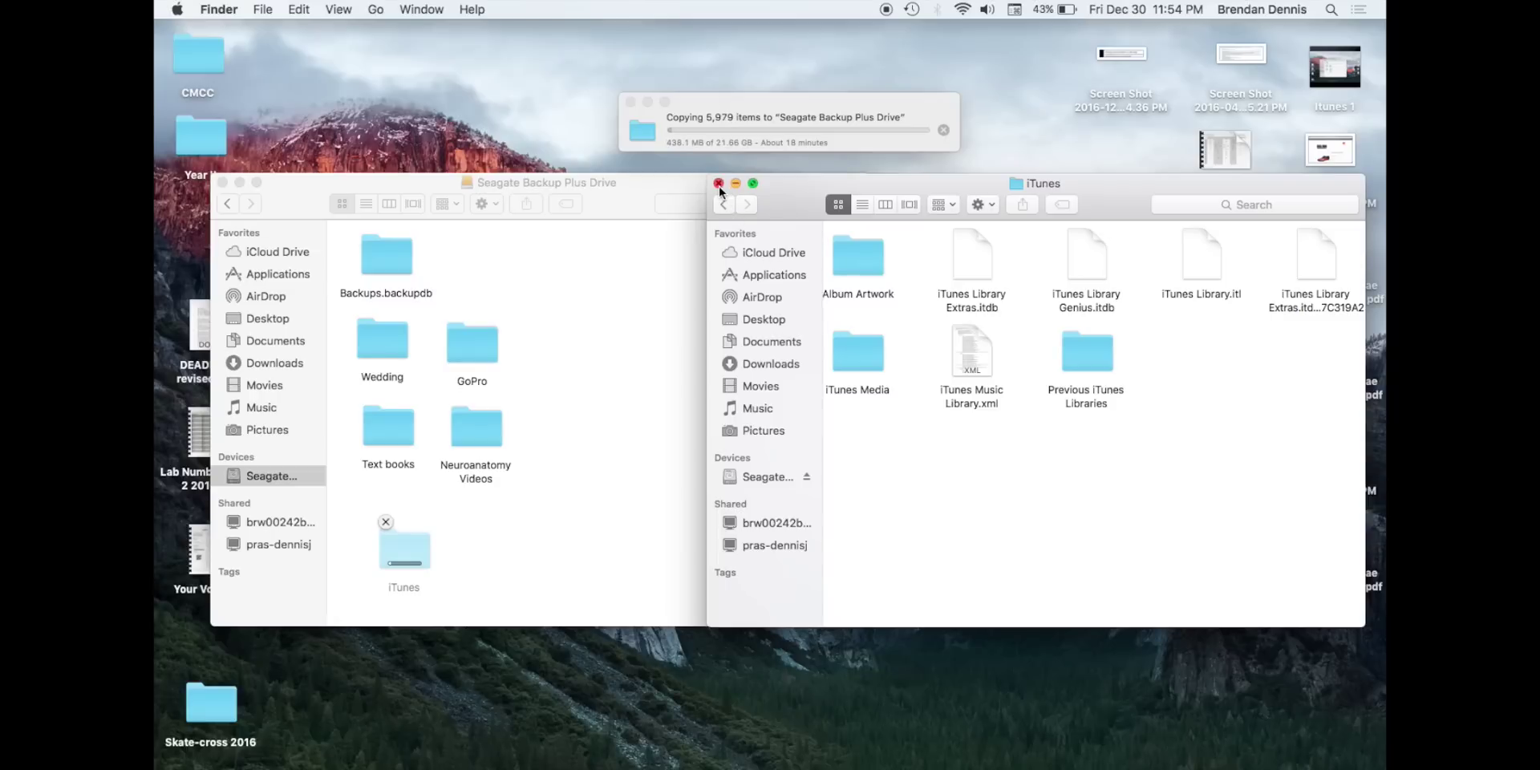
click(719, 184)
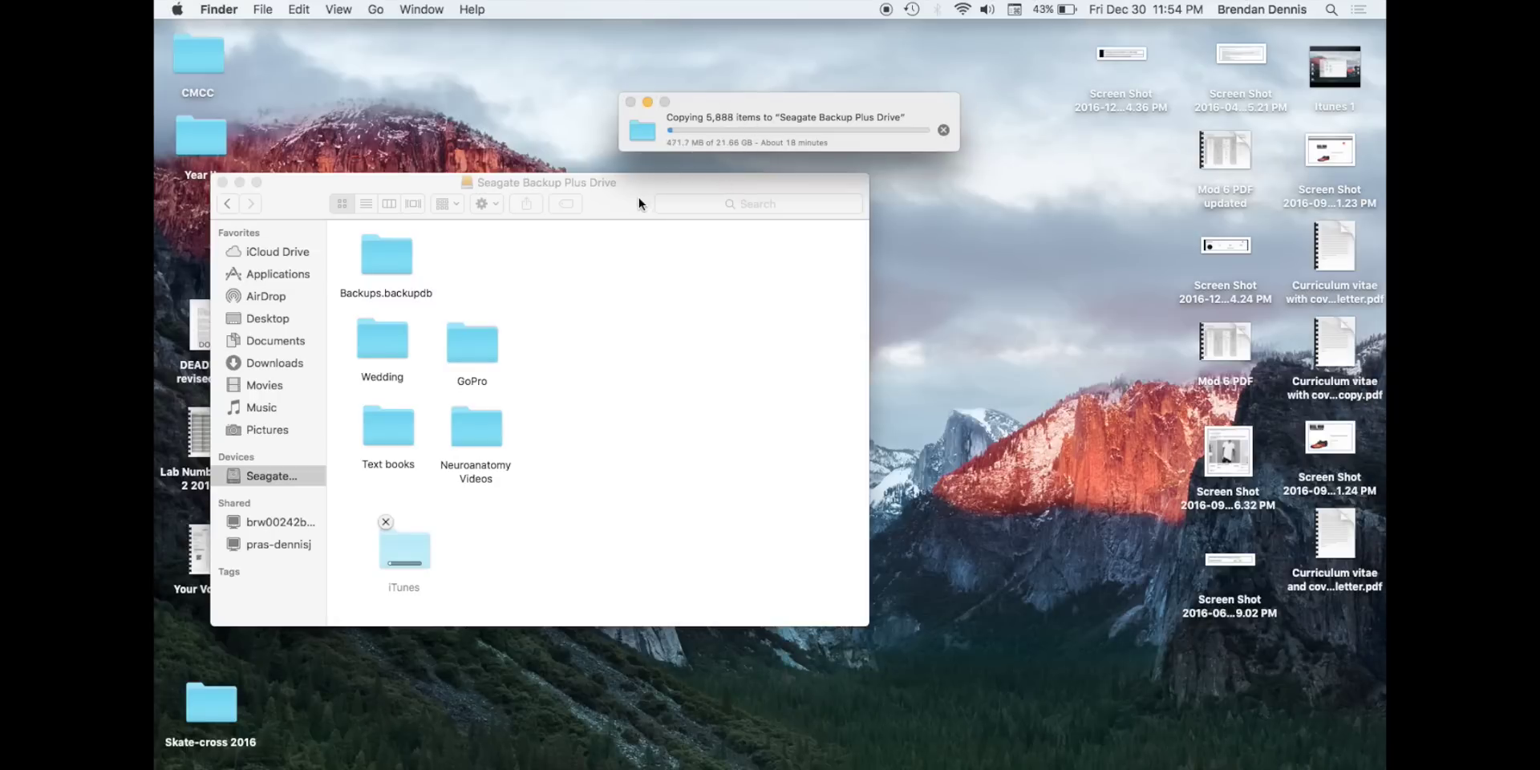
drag(638, 197, 852, 213)
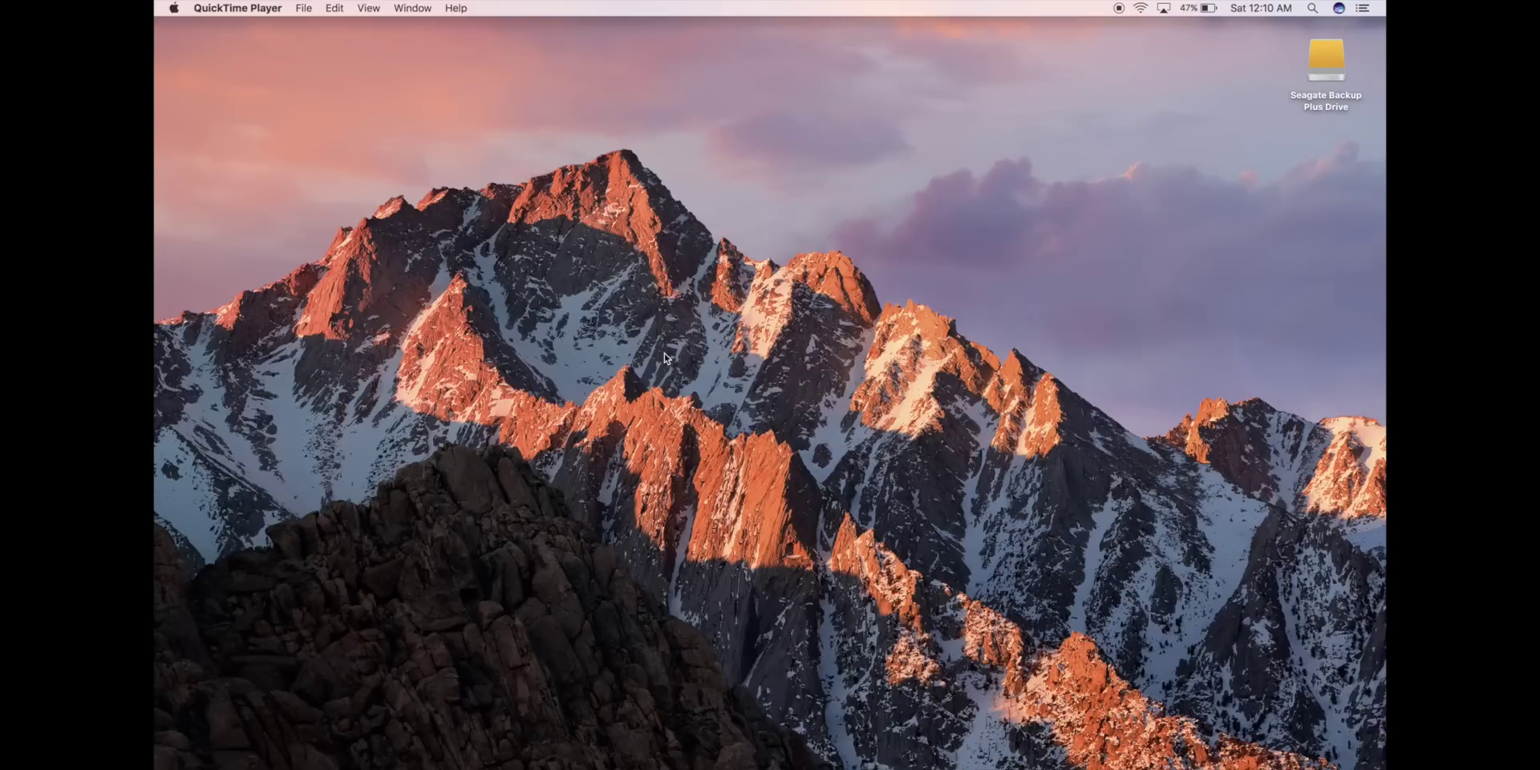
Launch iTunes on the new Mac and quit it again.
mouse_move(879, 766)
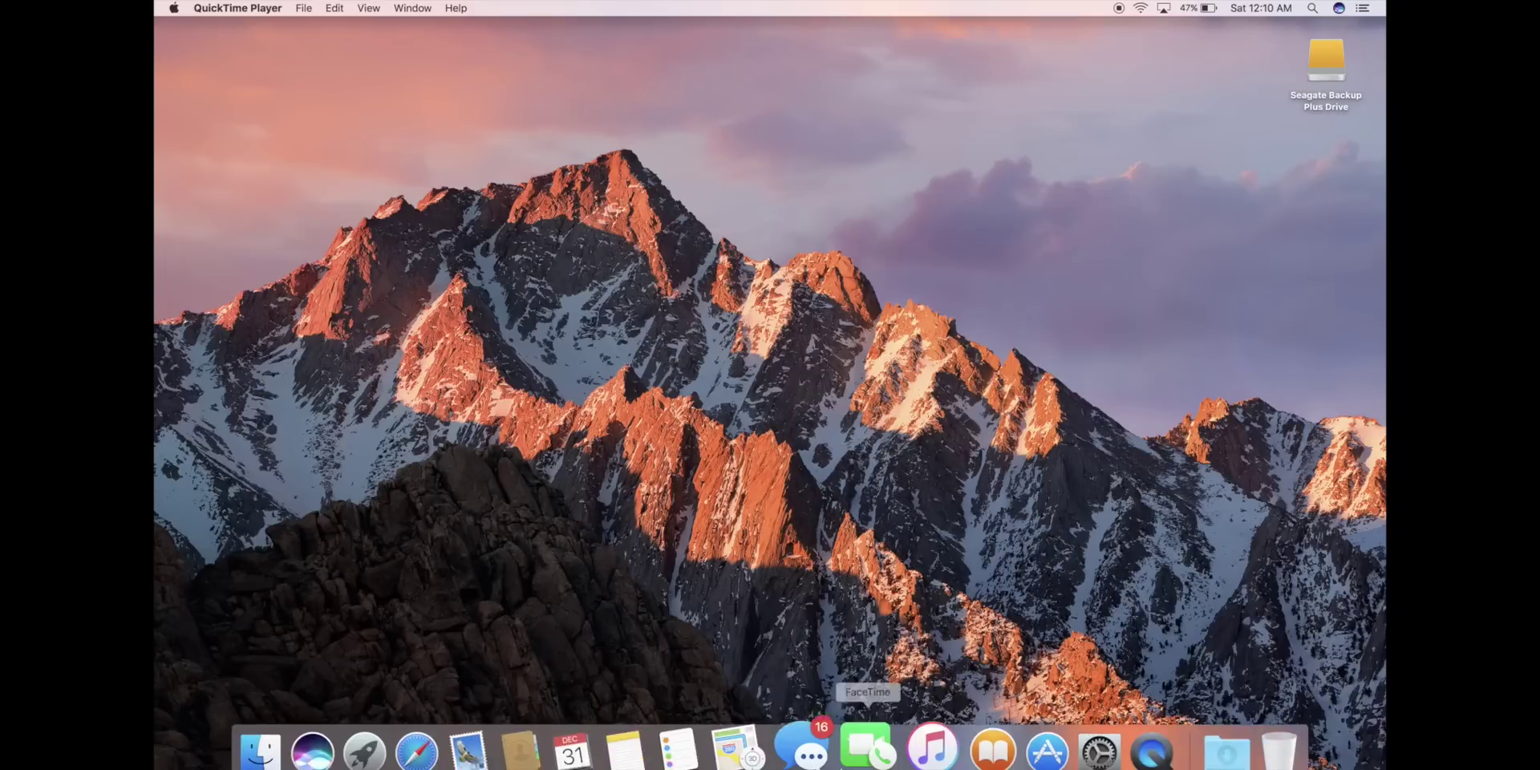
click(905, 746)
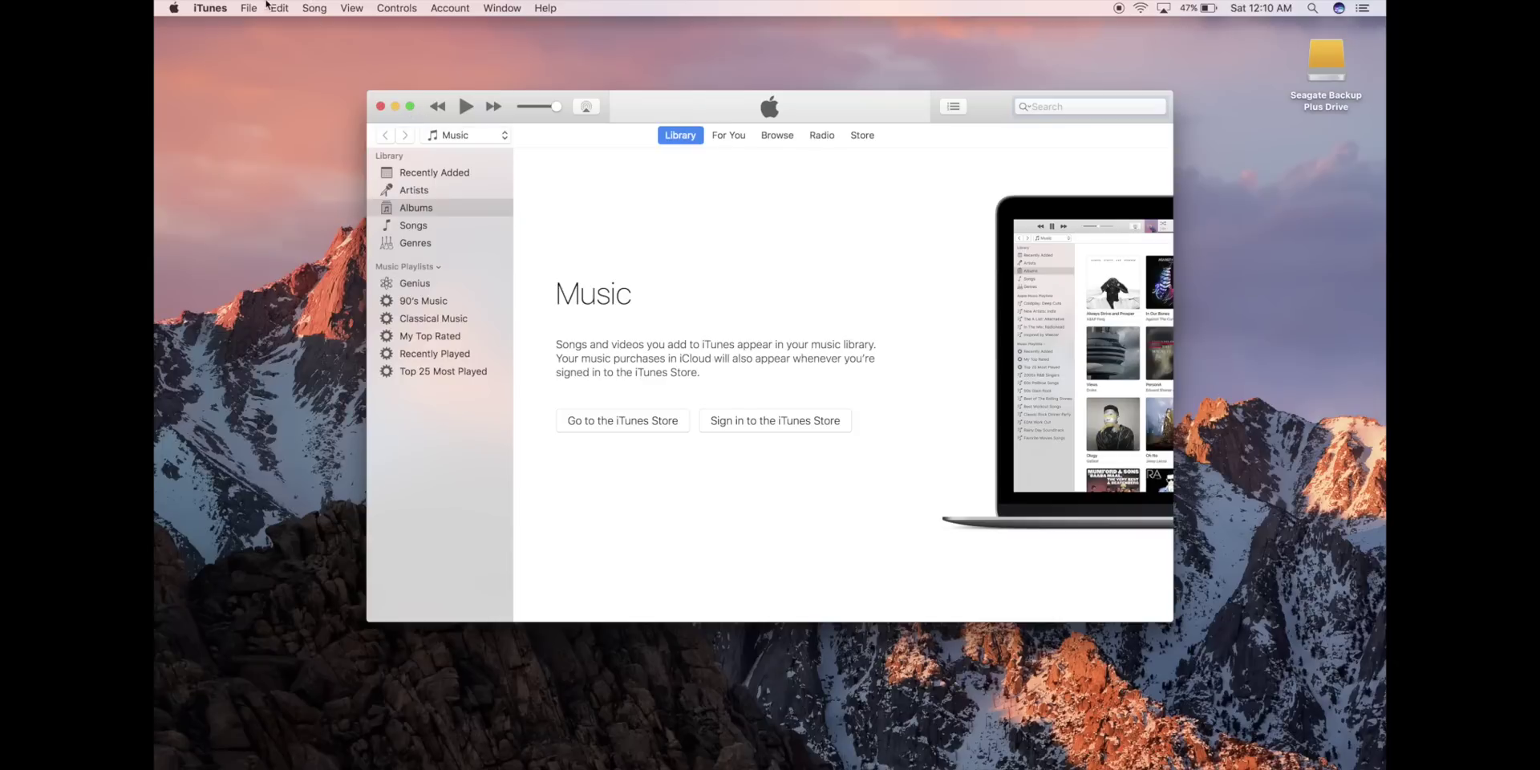
click(210, 8)
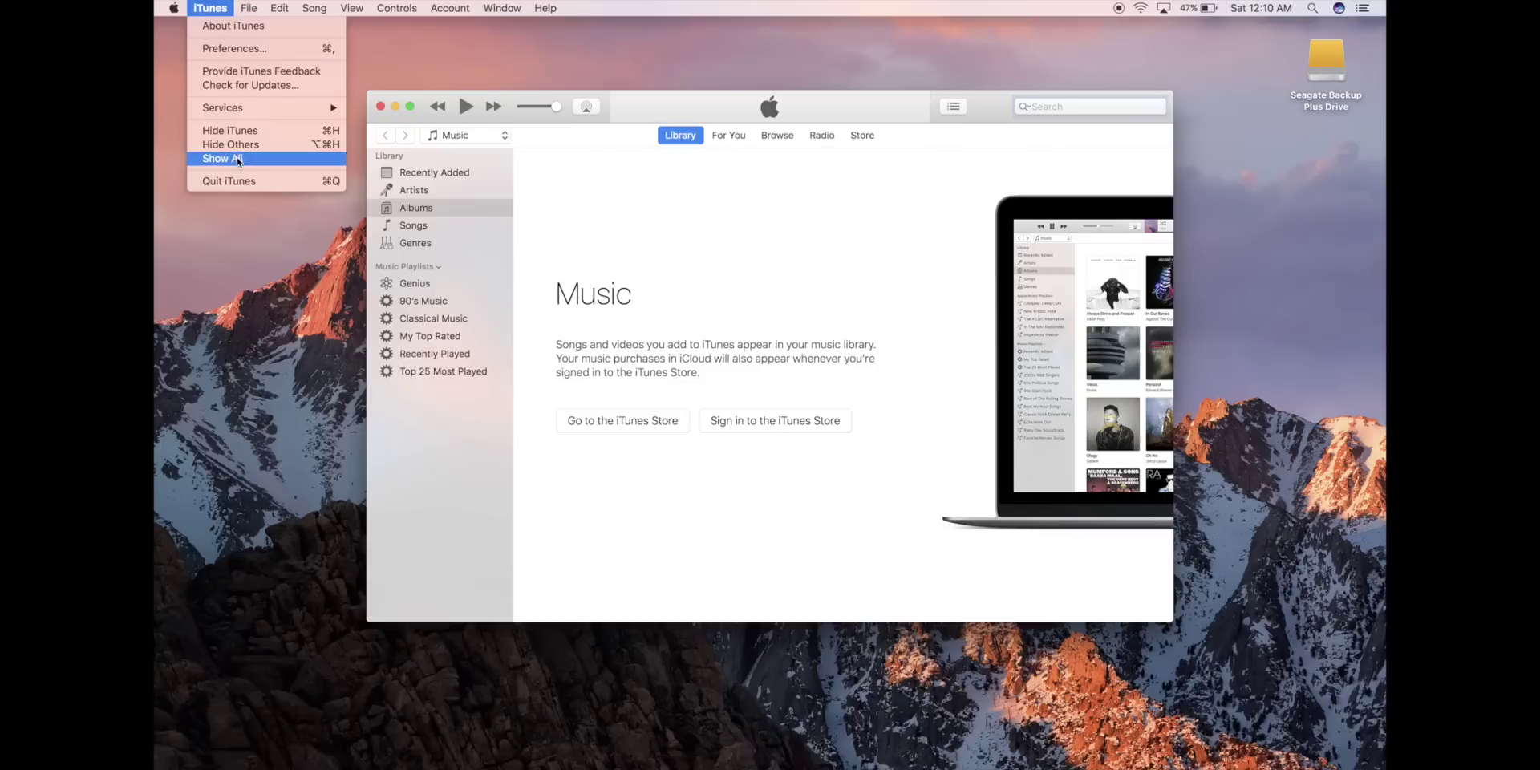
click(241, 183)
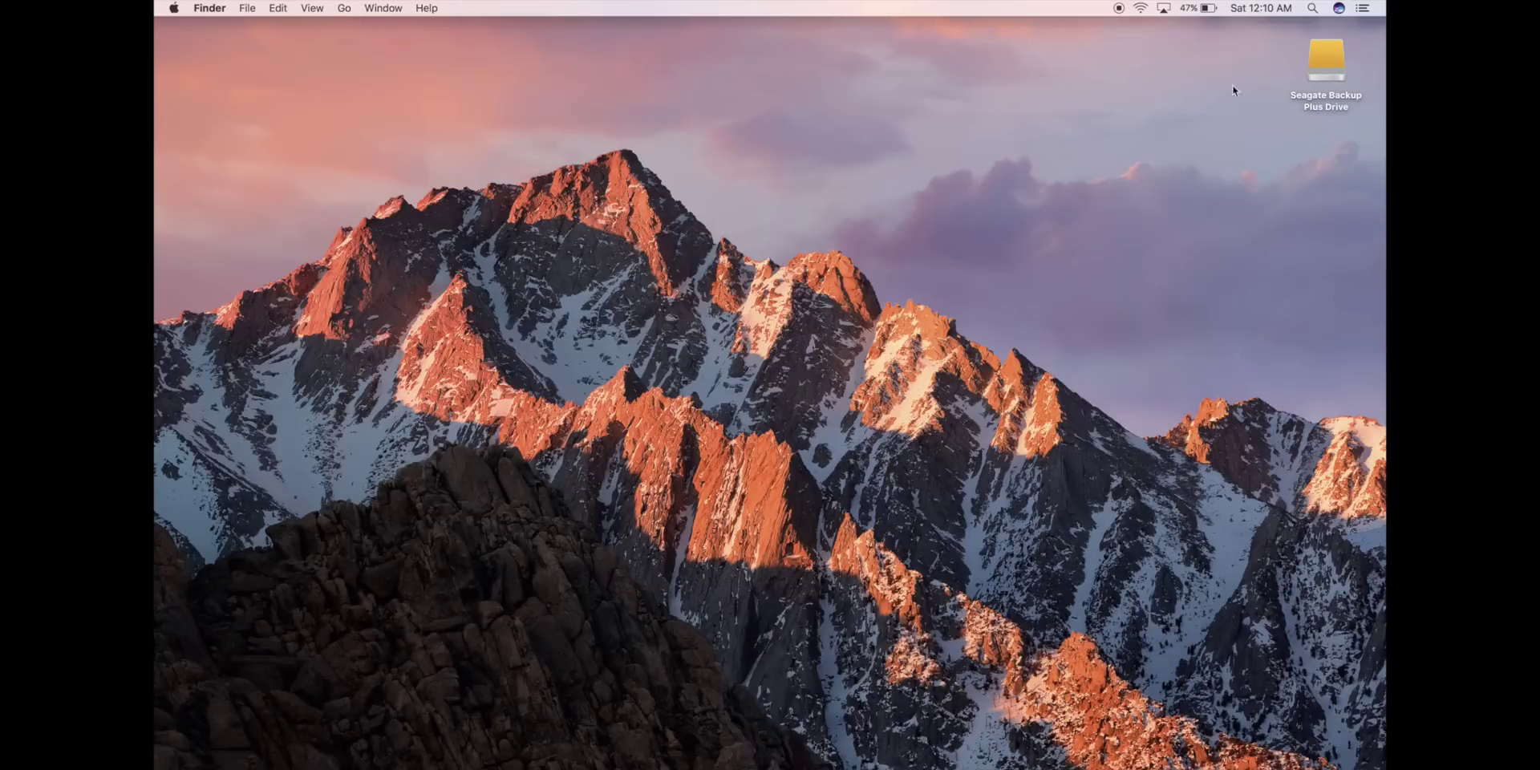
Open the Seagate Backup Plus Drive and bring up a second Finder window, moved aside from the drive's window.
double_click(1334, 68)
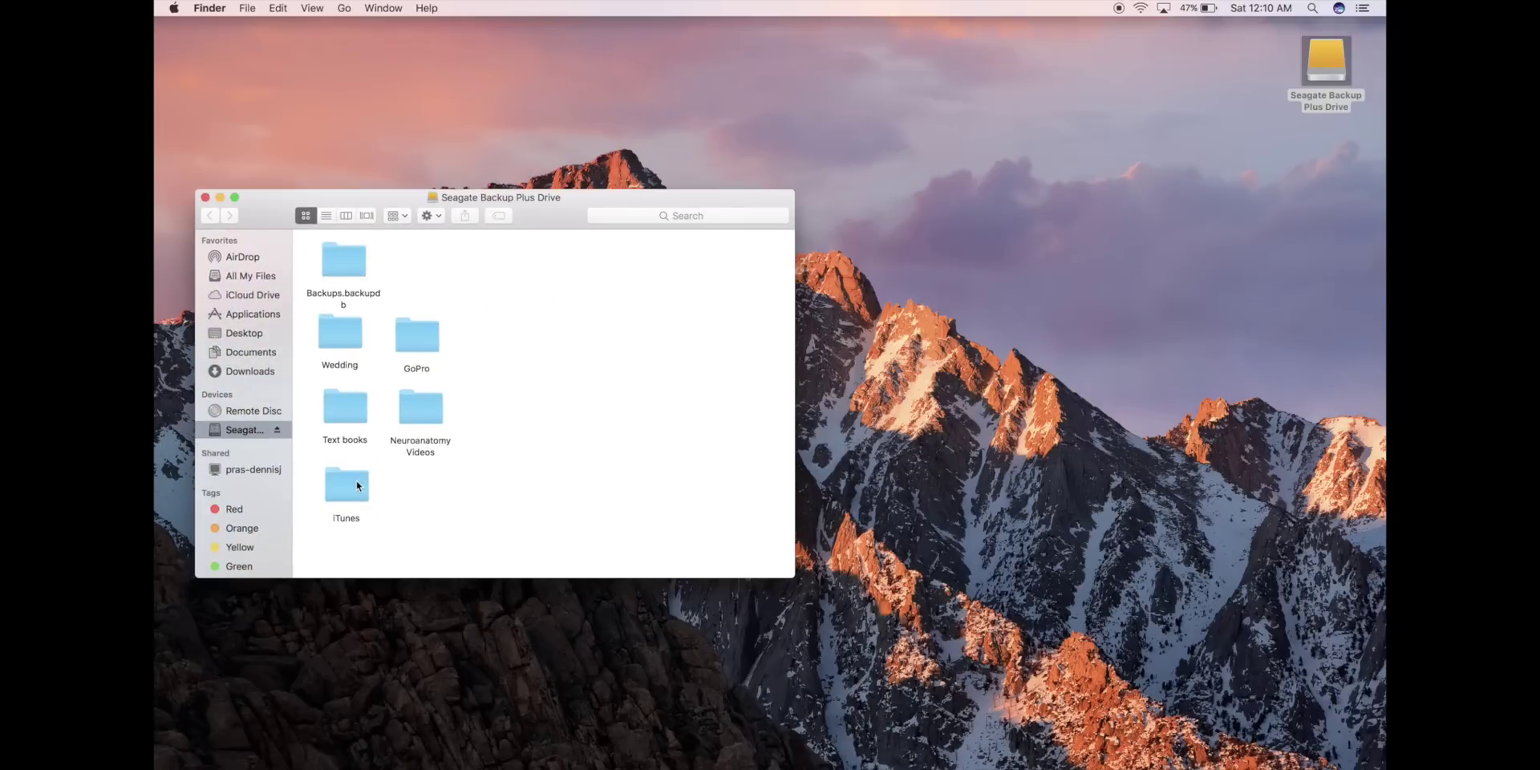
click(357, 485)
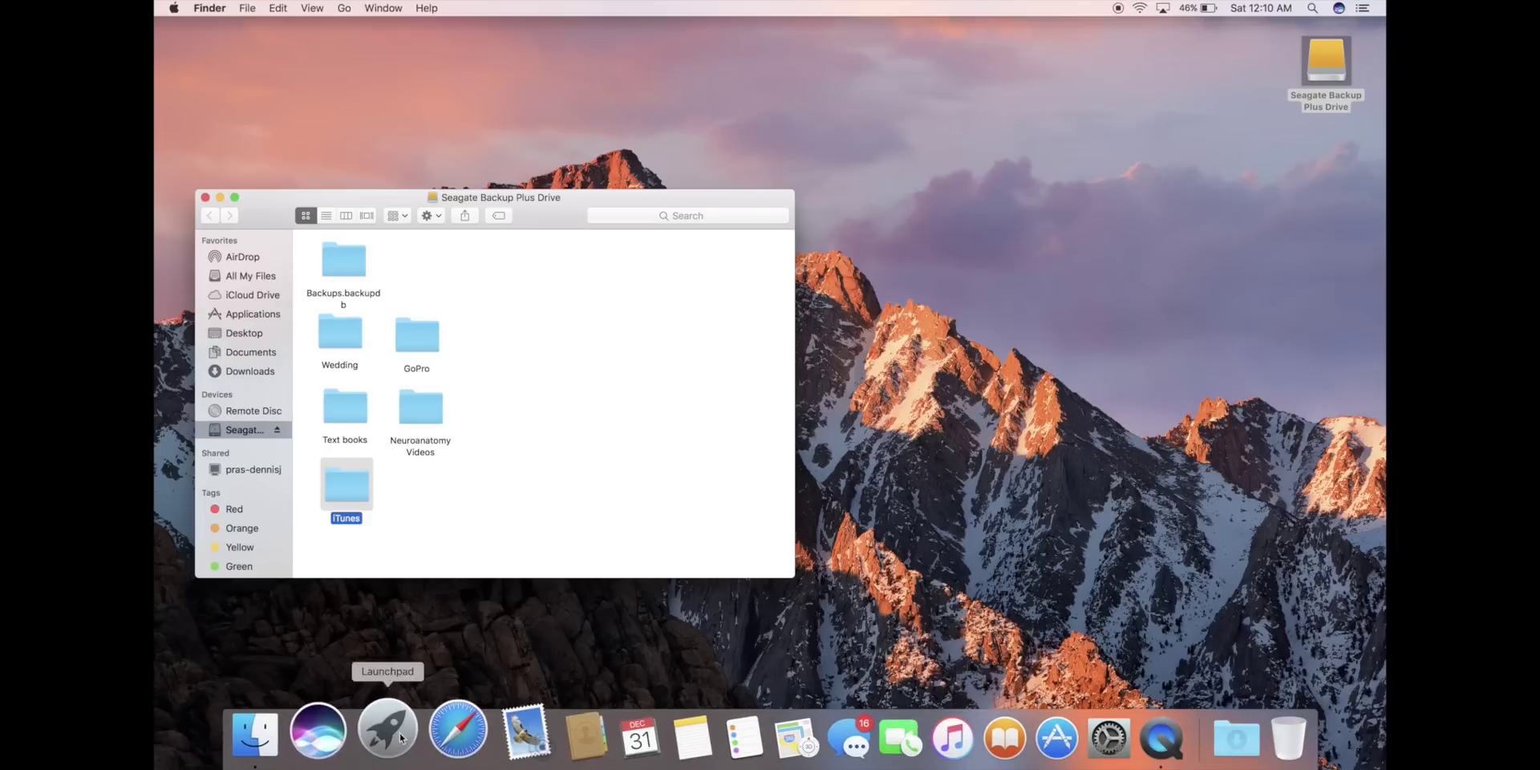
right_click(308, 722)
mouse_move(315, 632)
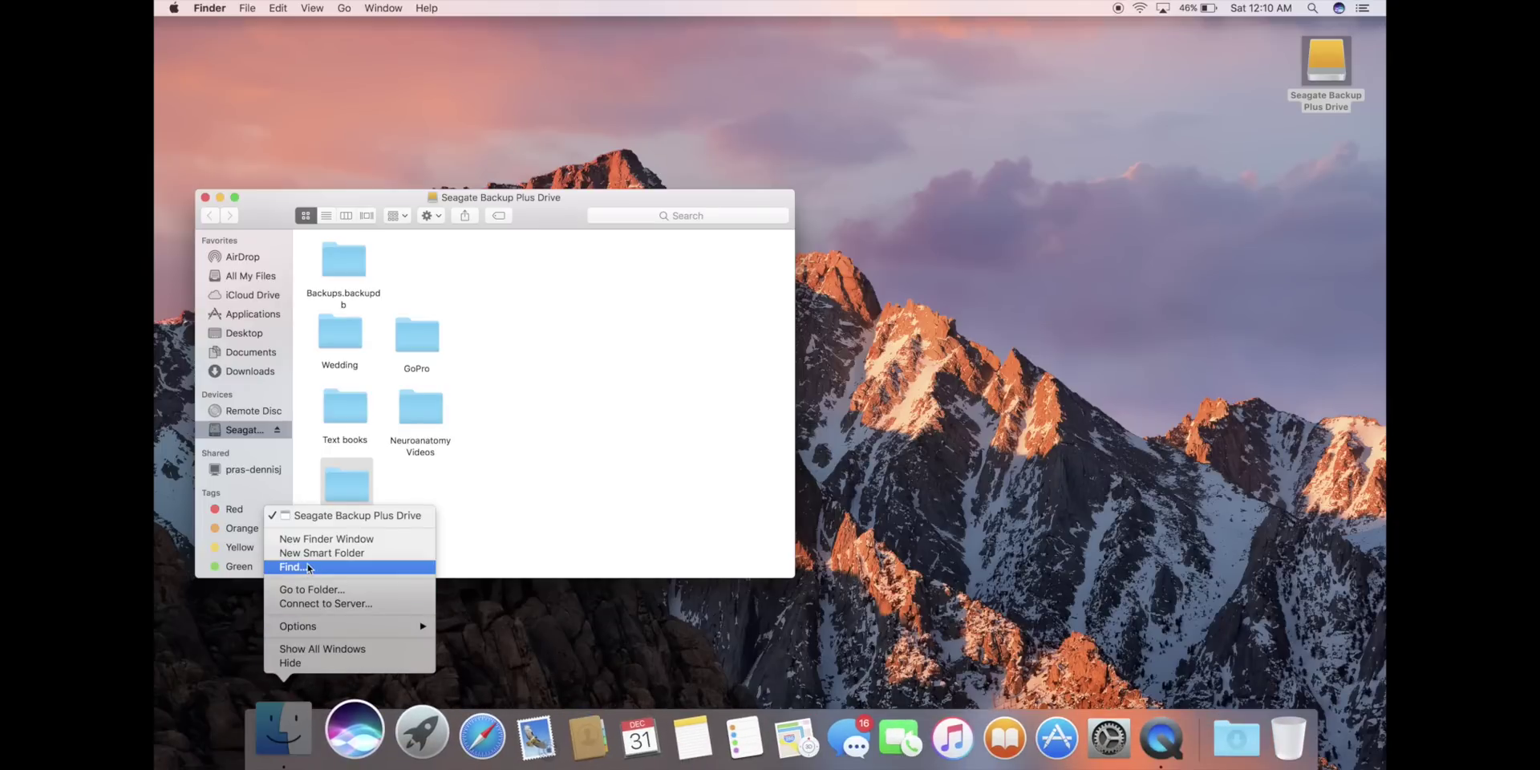
click(308, 548)
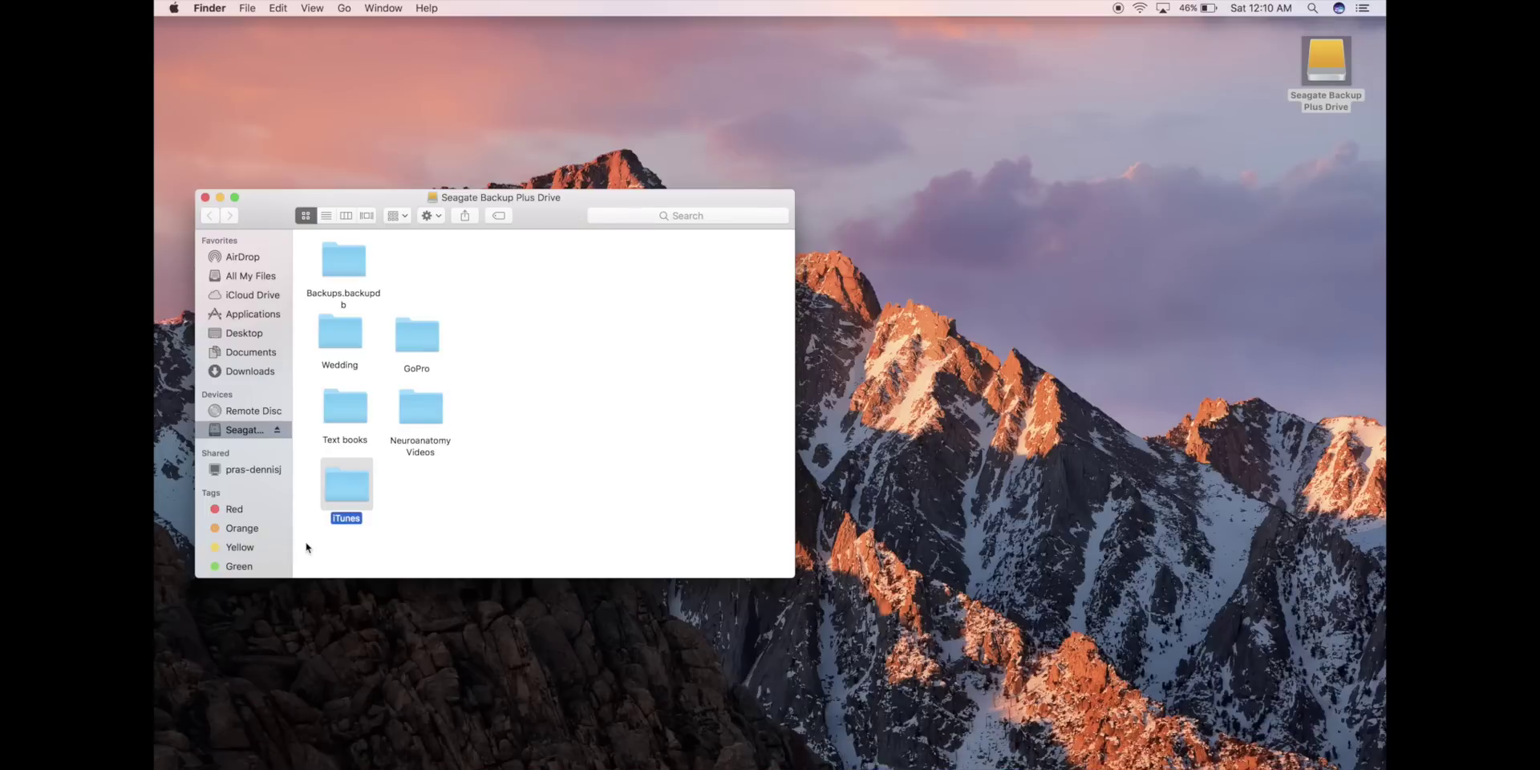
drag(751, 216, 901, 254)
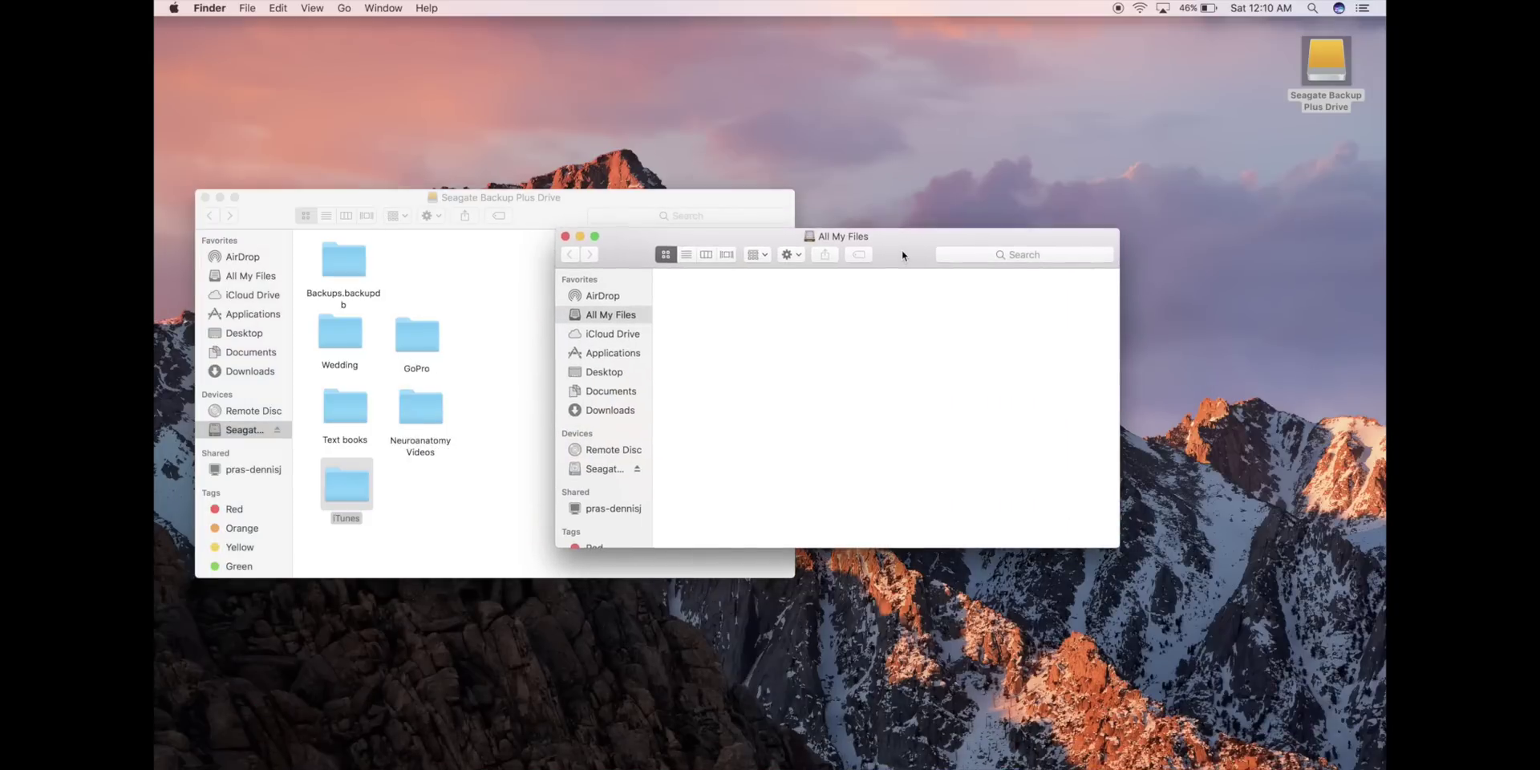
Open the home folder's Music folder in the second window, check inside its iTunes folder and return to Music.
click(339, 14)
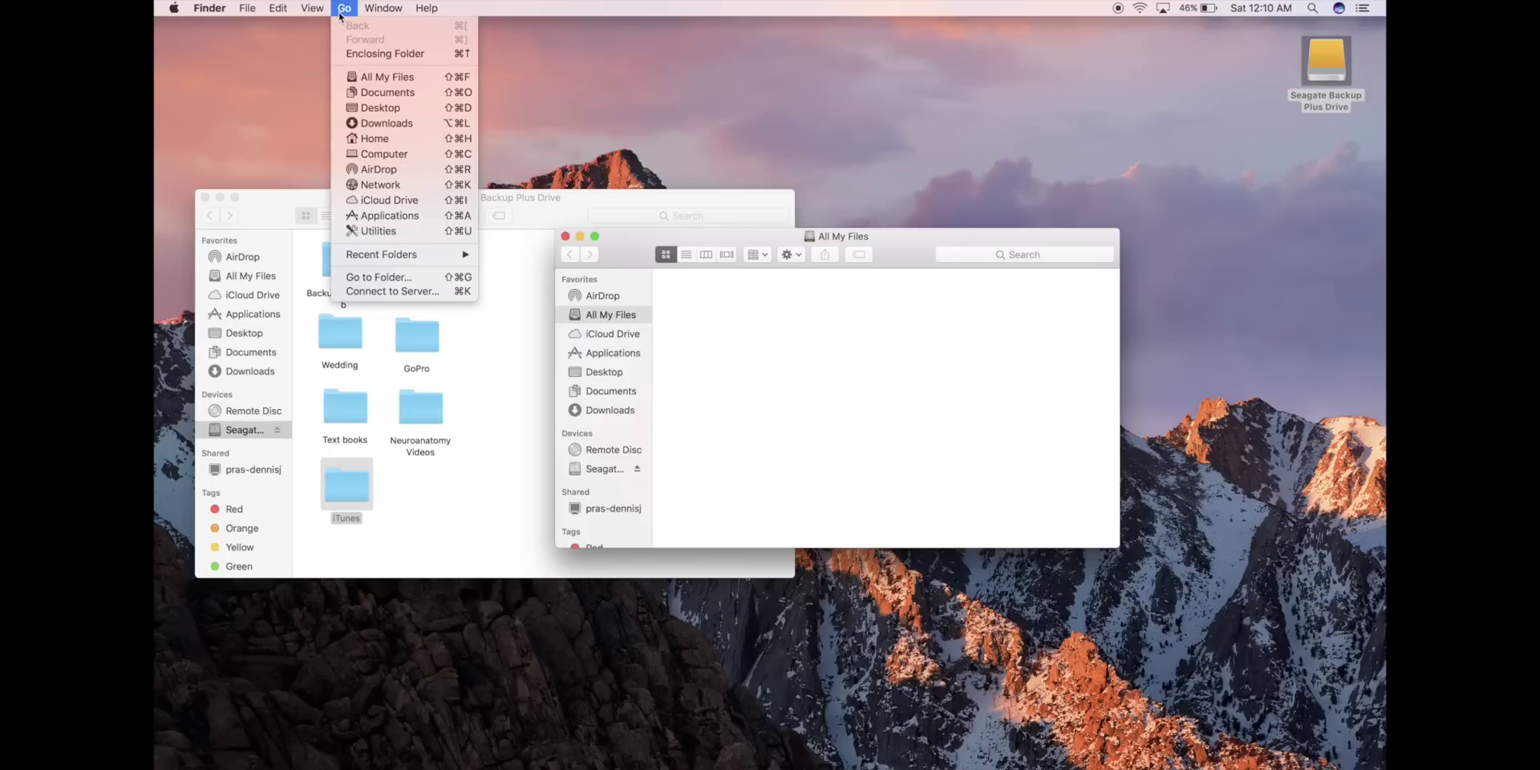
click(370, 139)
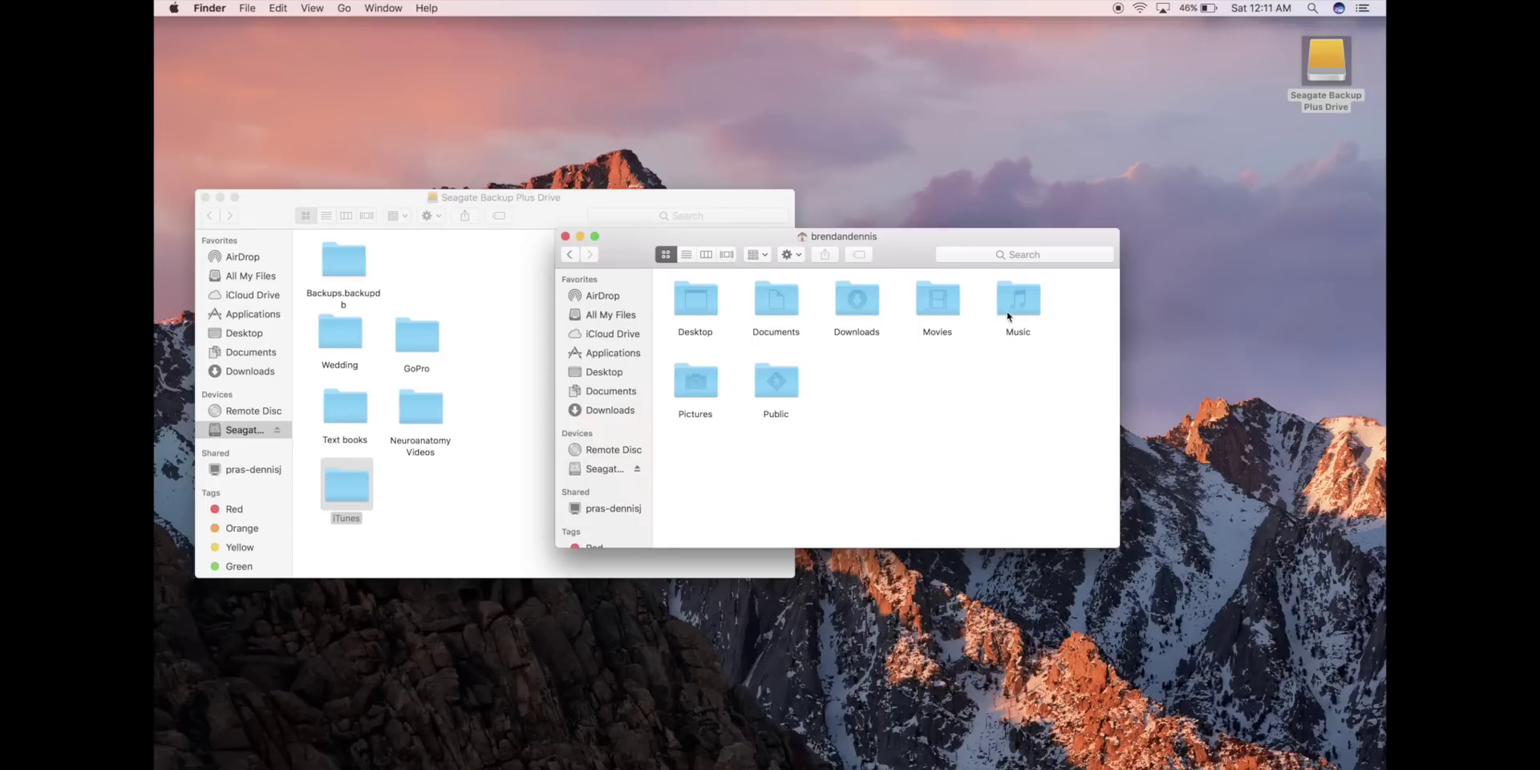
double_click(1031, 300)
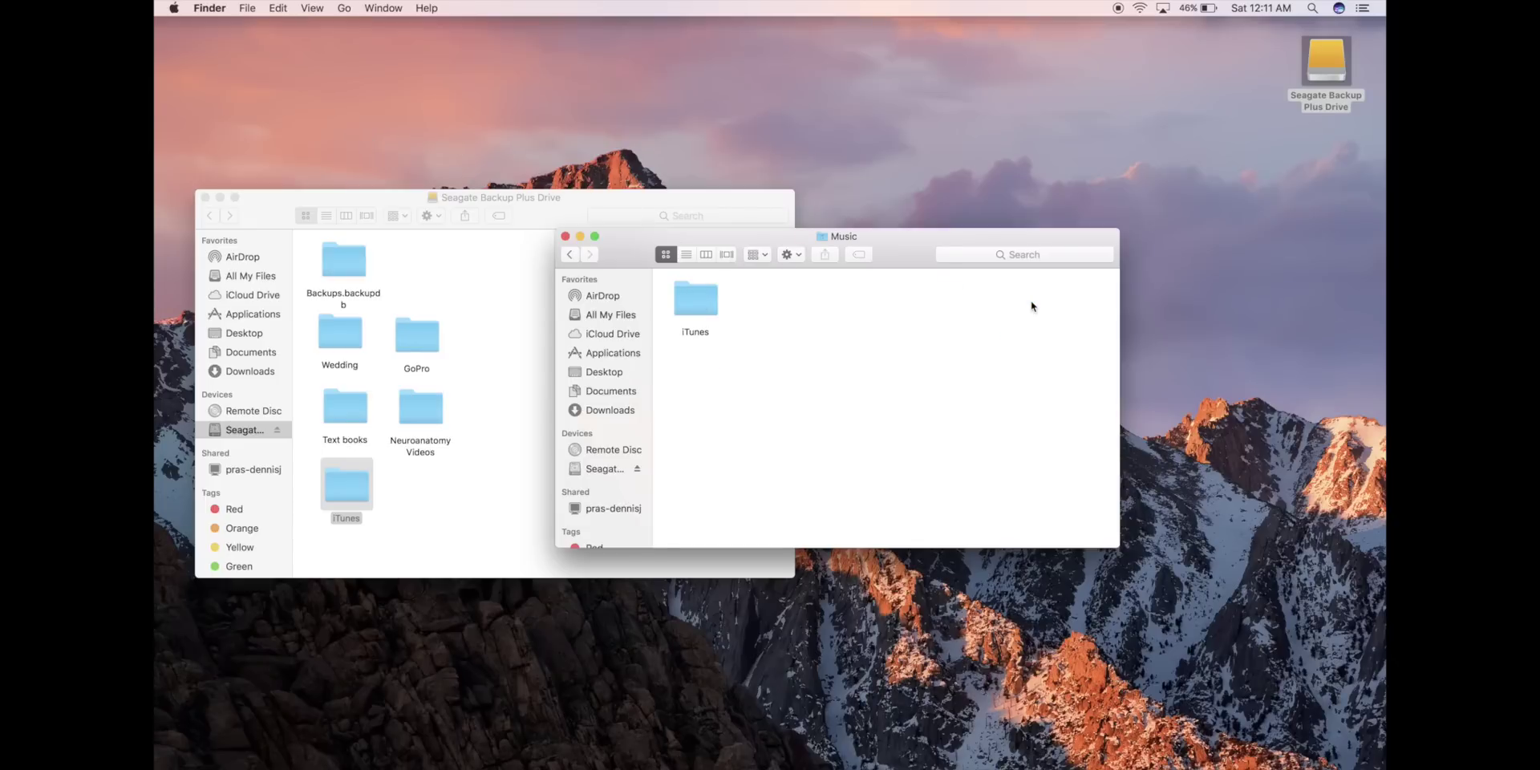
double_click(696, 298)
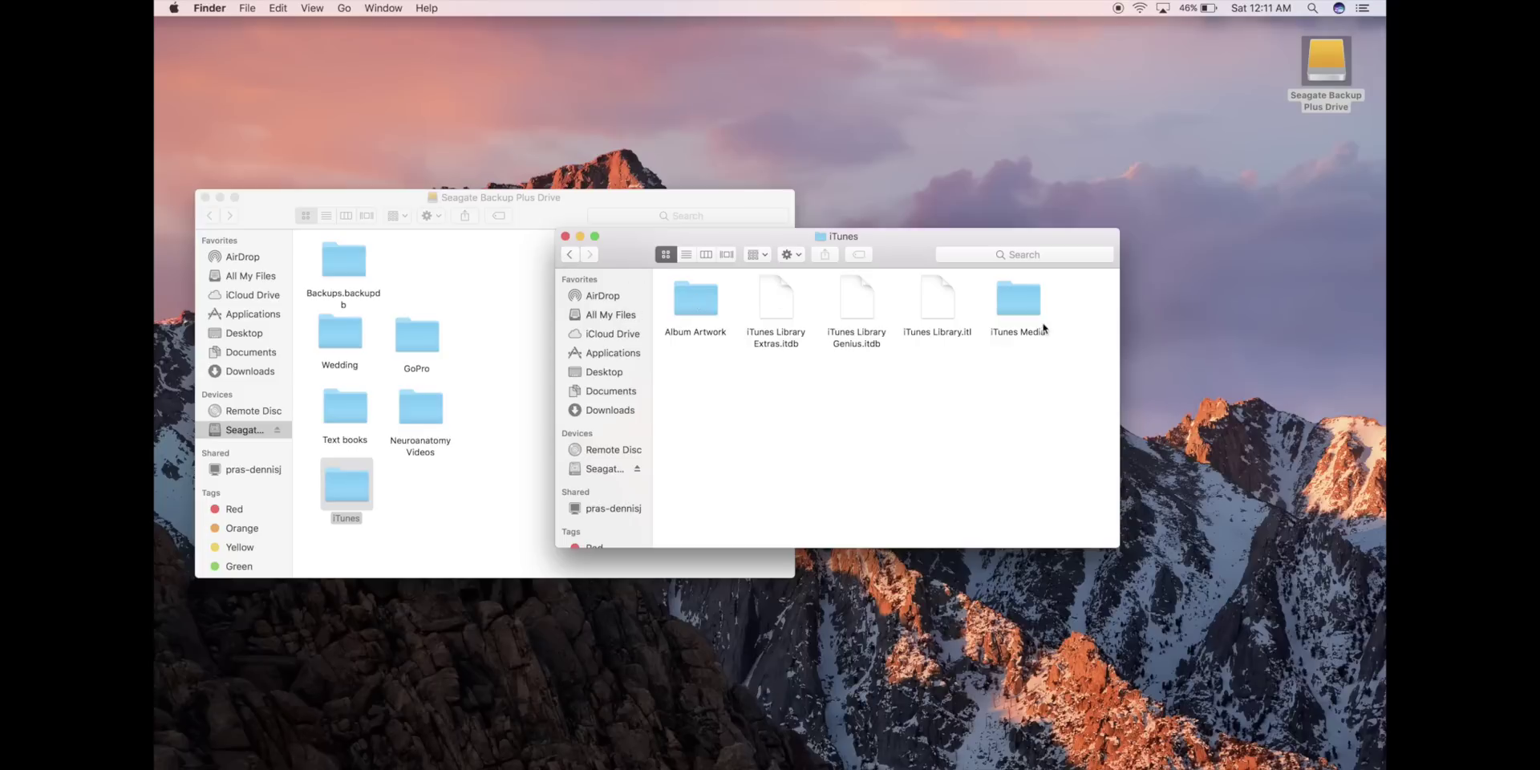
click(571, 254)
Move the iTunes folder from Music to the Trash and permanently empty the Trash.
drag(695, 301, 1257, 735)
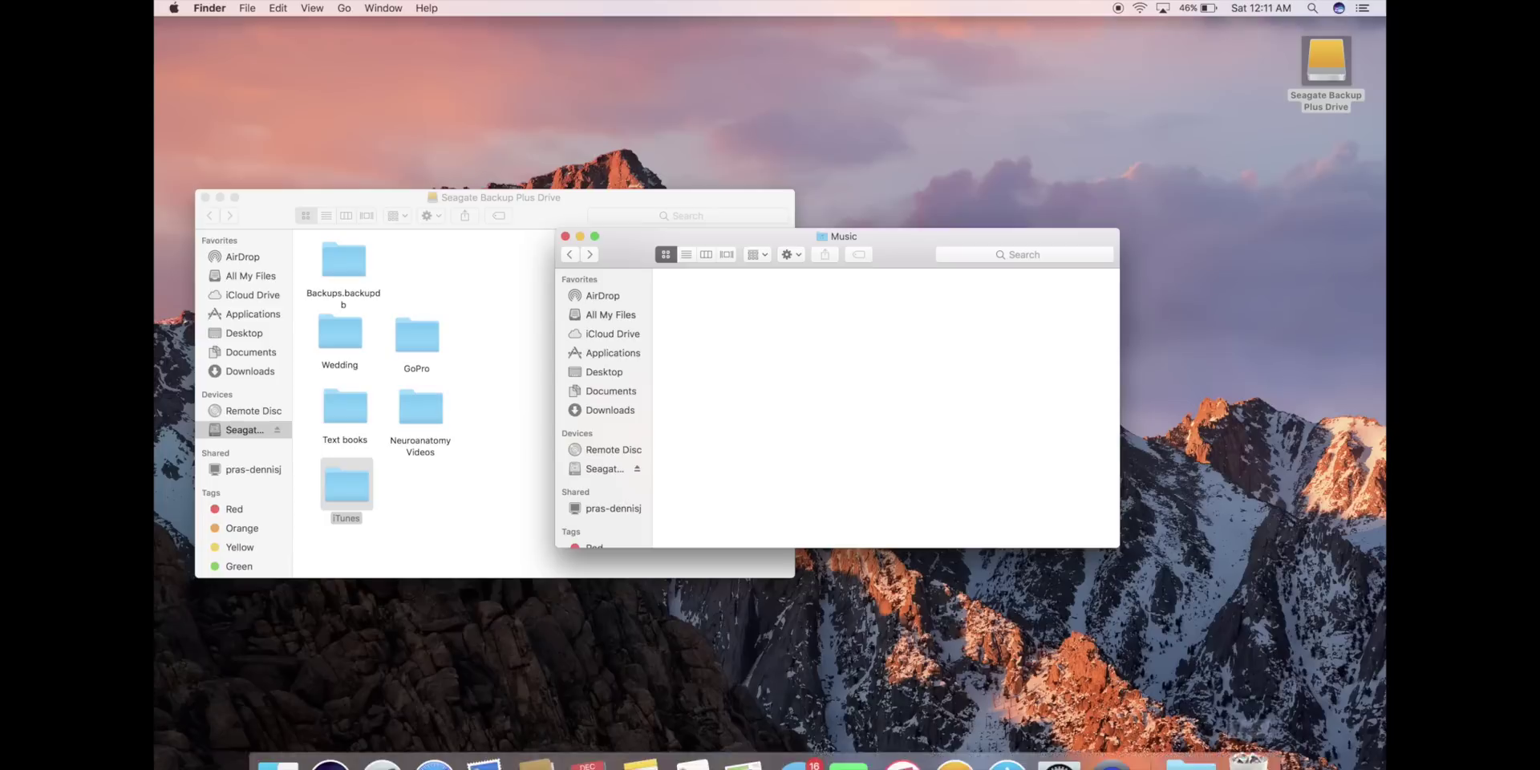
right_click(1256, 739)
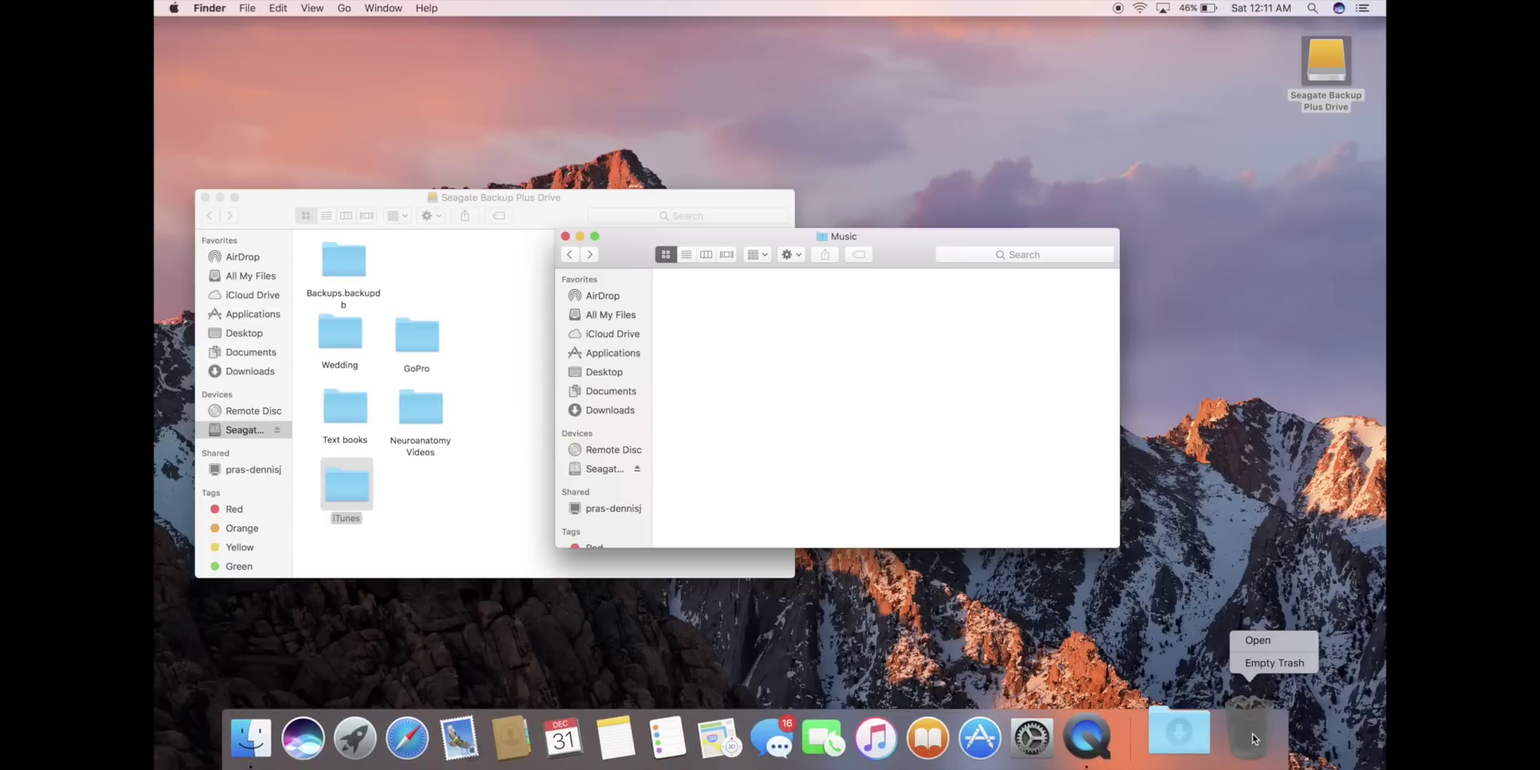
click(1251, 663)
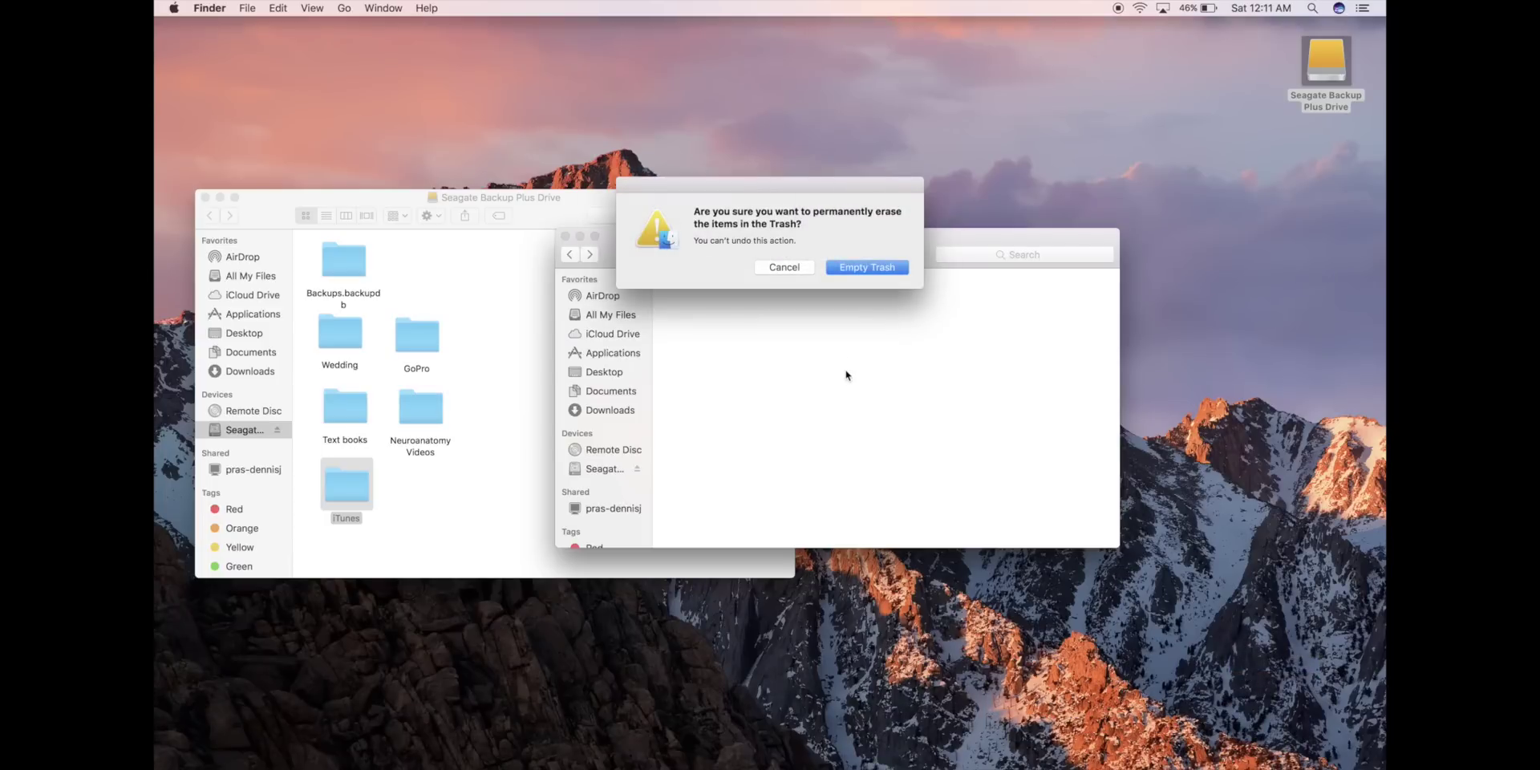
click(852, 268)
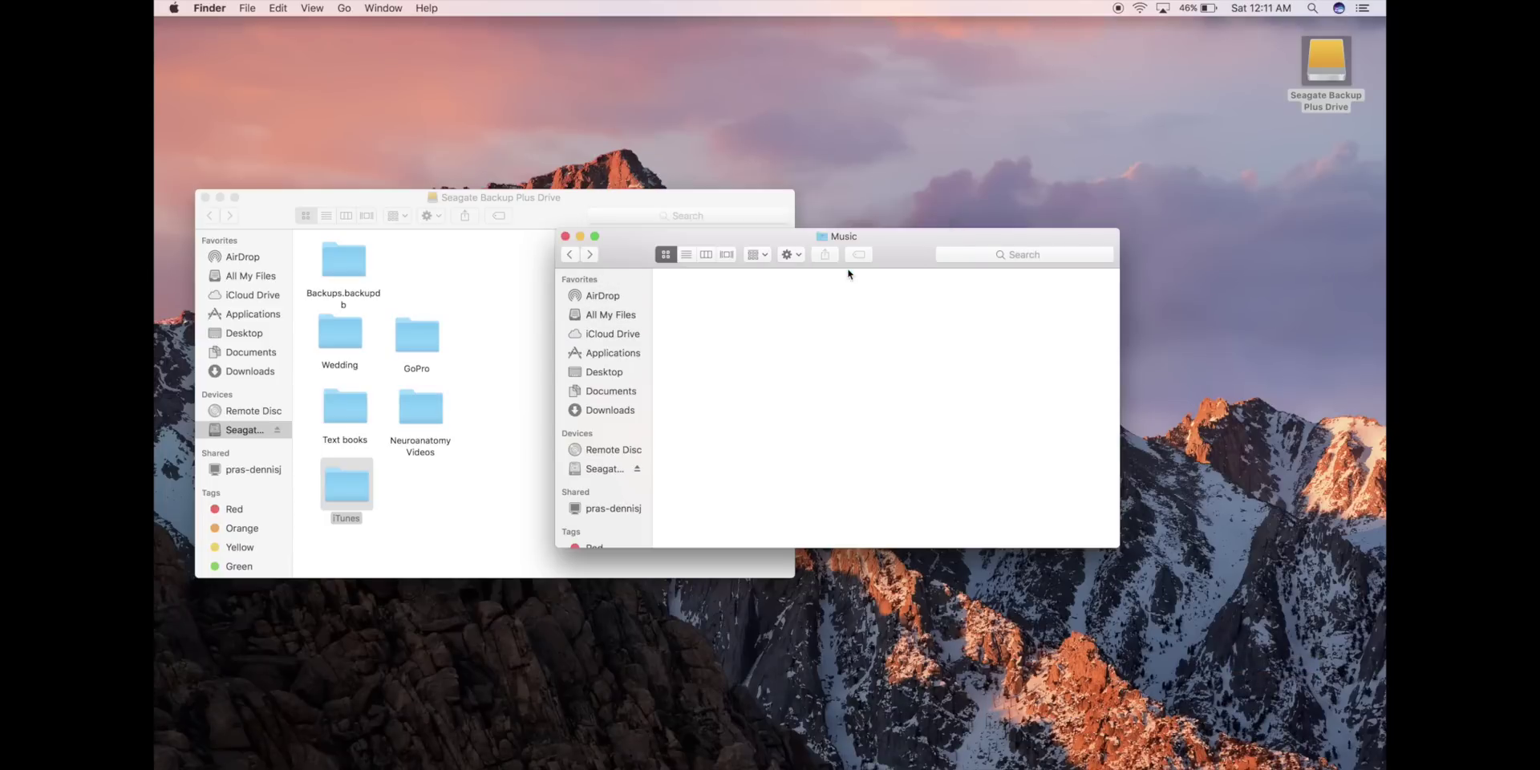
Copy the iTunes folder from the Seagate Backup Plus Drive into the new Mac's Music folder.
click(496, 323)
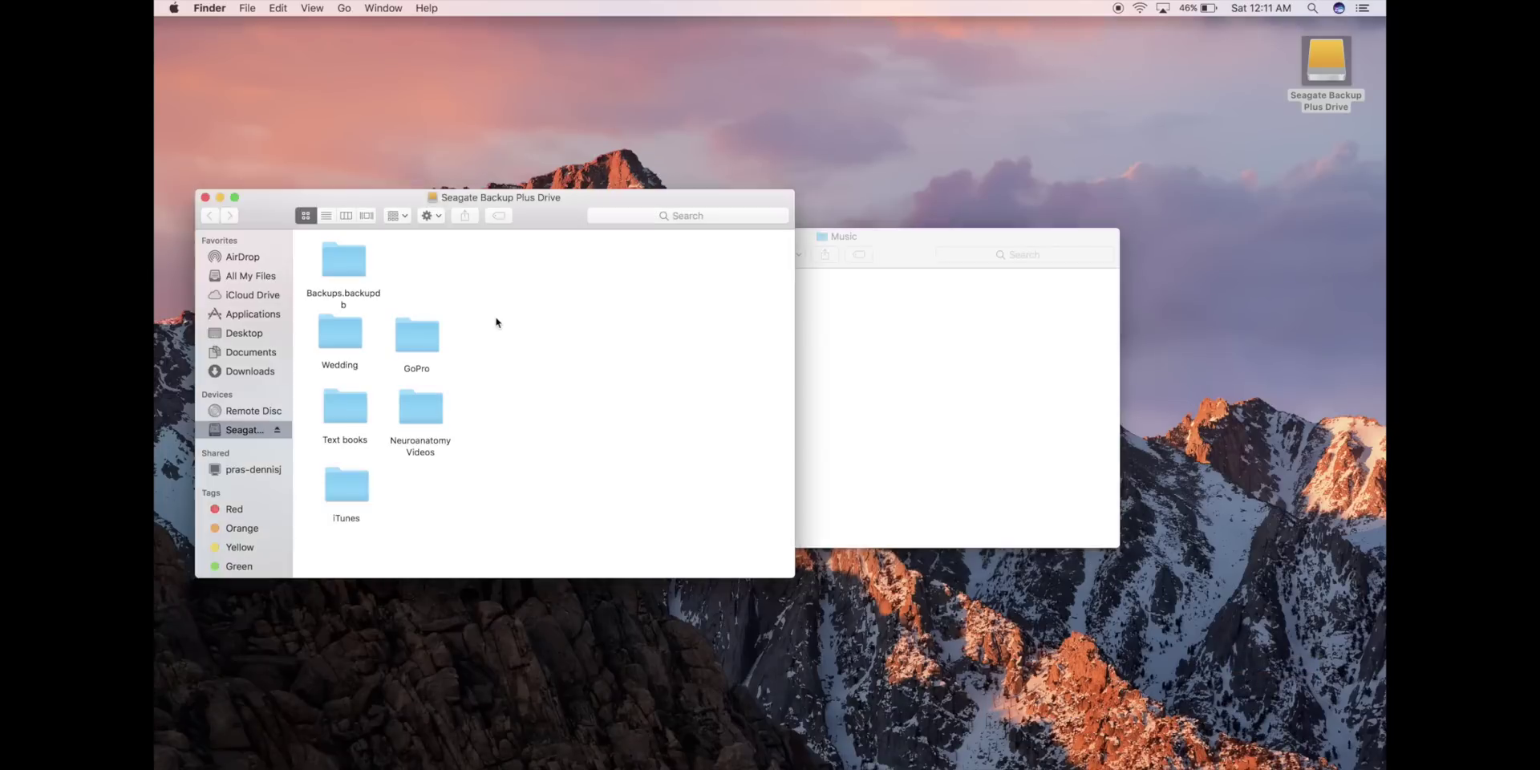
click(347, 488)
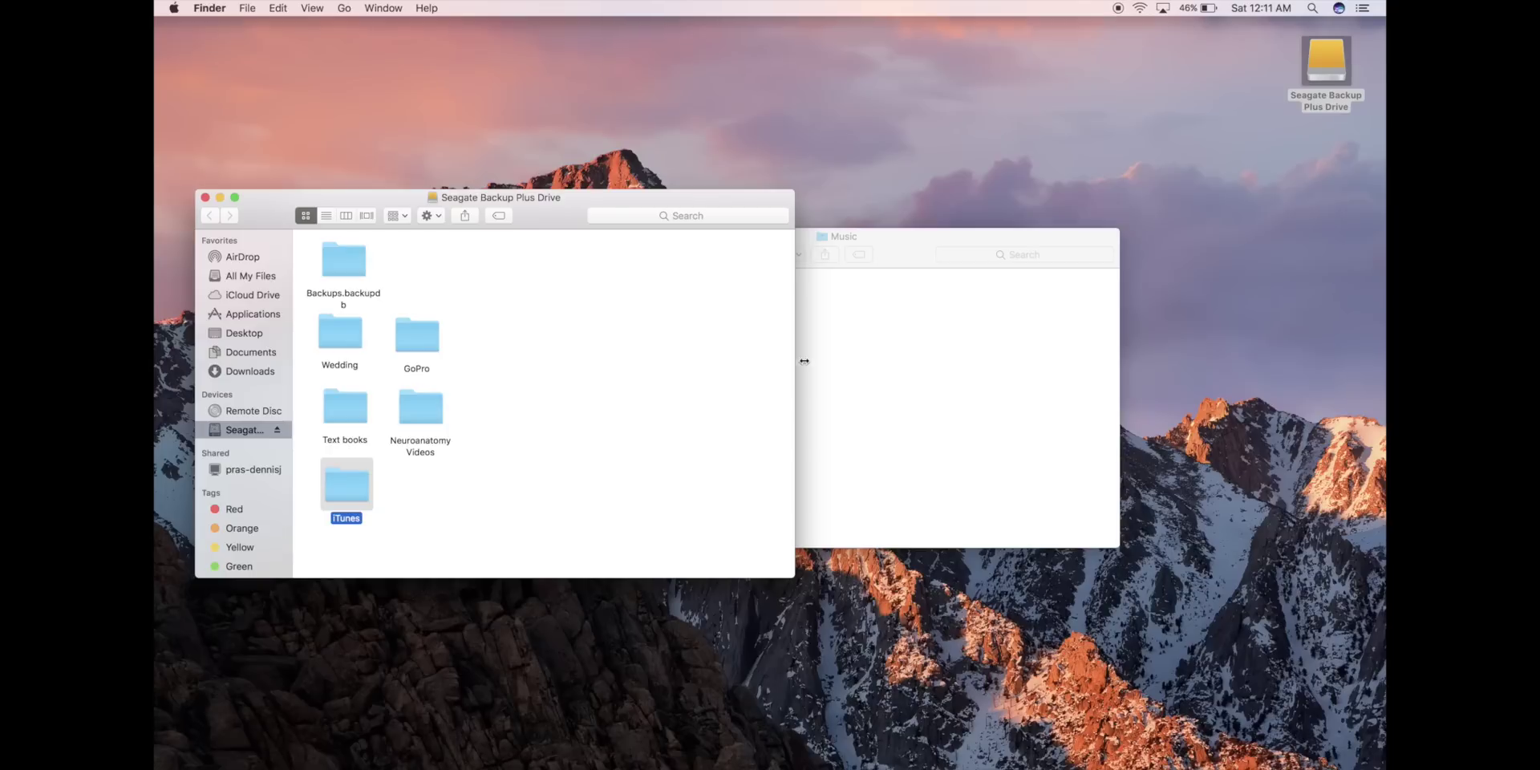
drag(359, 485, 872, 346)
click(889, 260)
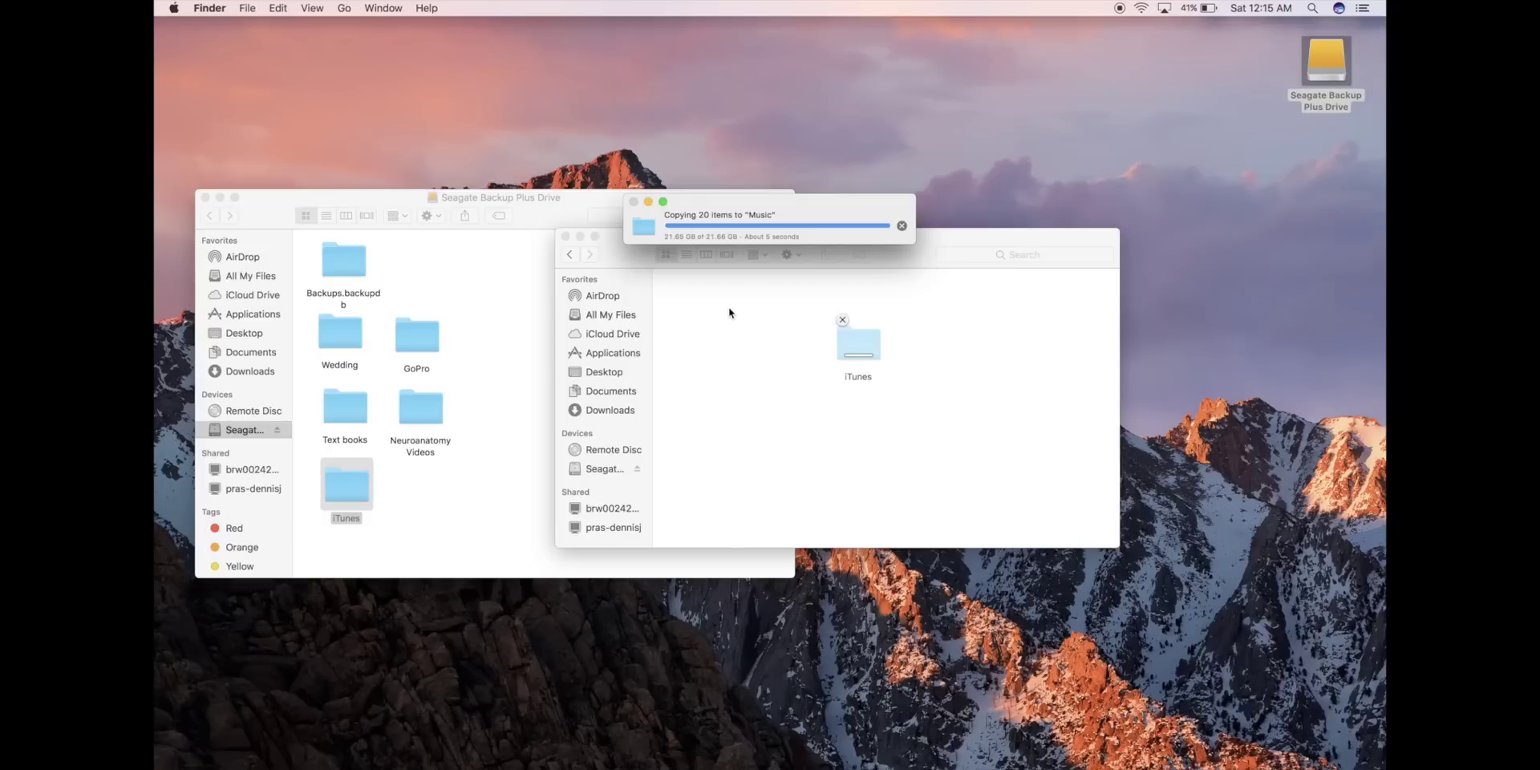
Close the Music and Seagate Backup Plus Drive windows and launch iTunes.
click(565, 236)
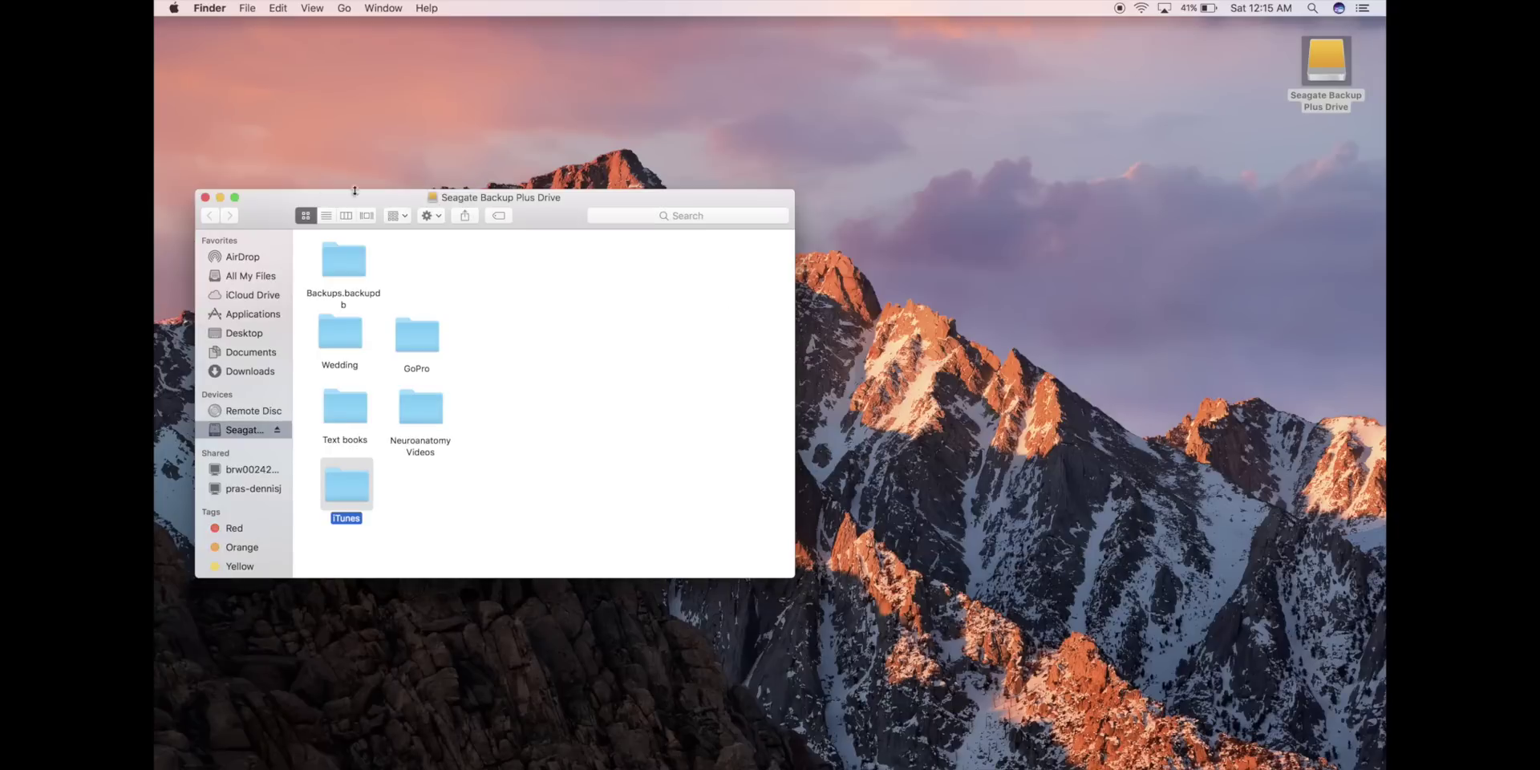
click(205, 198)
mouse_move(811, 726)
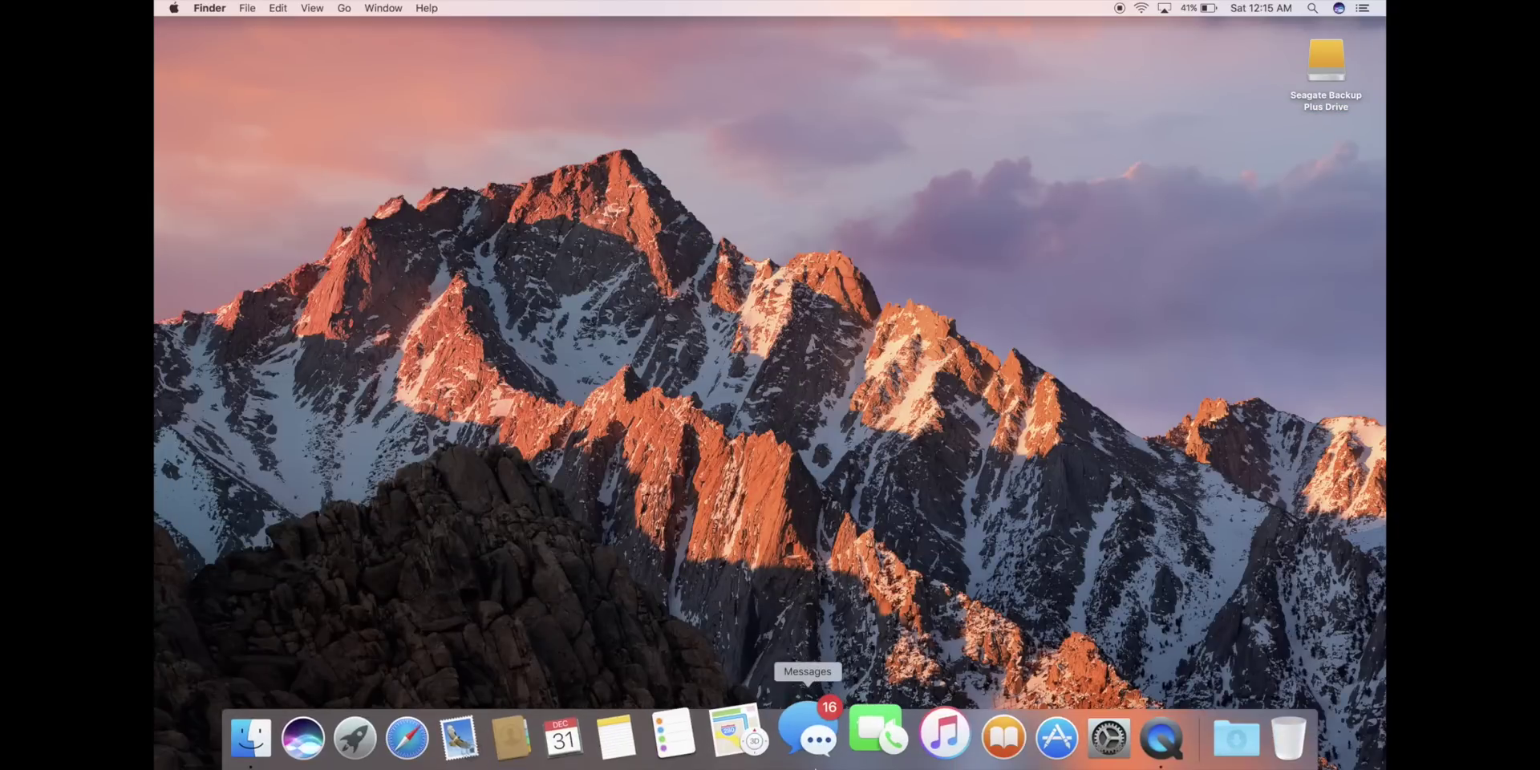
click(913, 735)
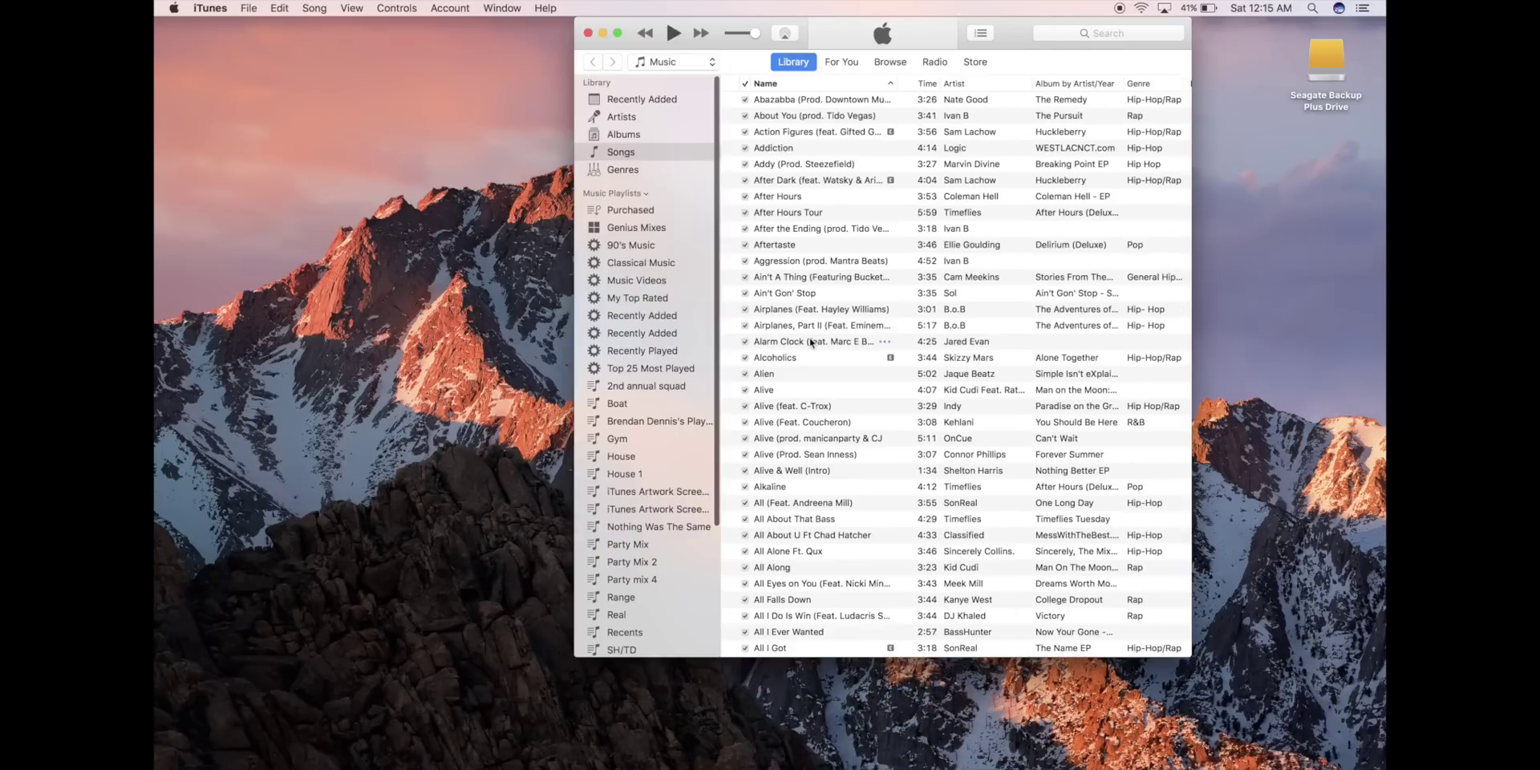
Look through the transferred songs with iTunes in full screen and return it to a normal window.
scroll(757, 351, down, 15)
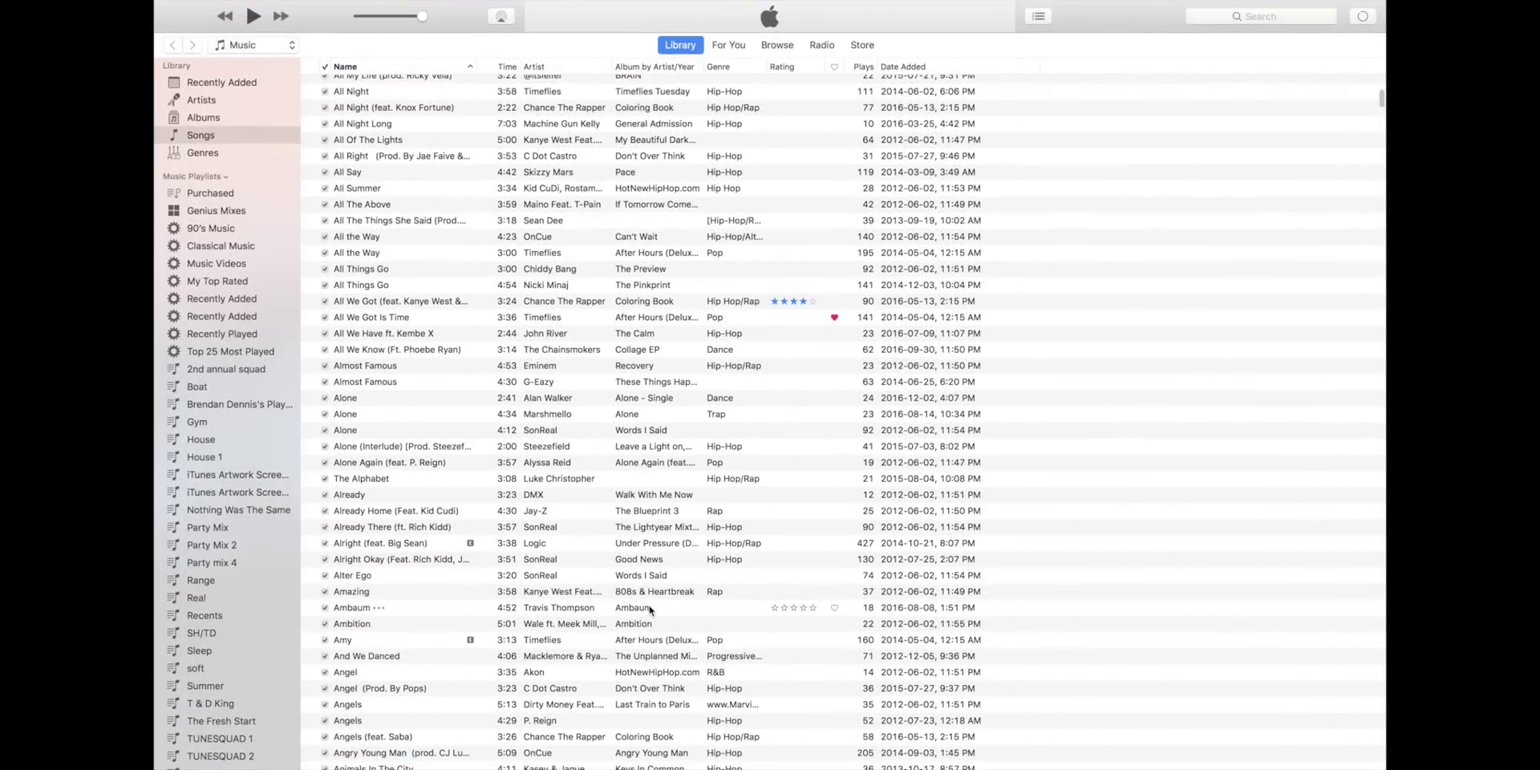
scroll(561, 612, down, 15)
scroll(649, 609, down, 20)
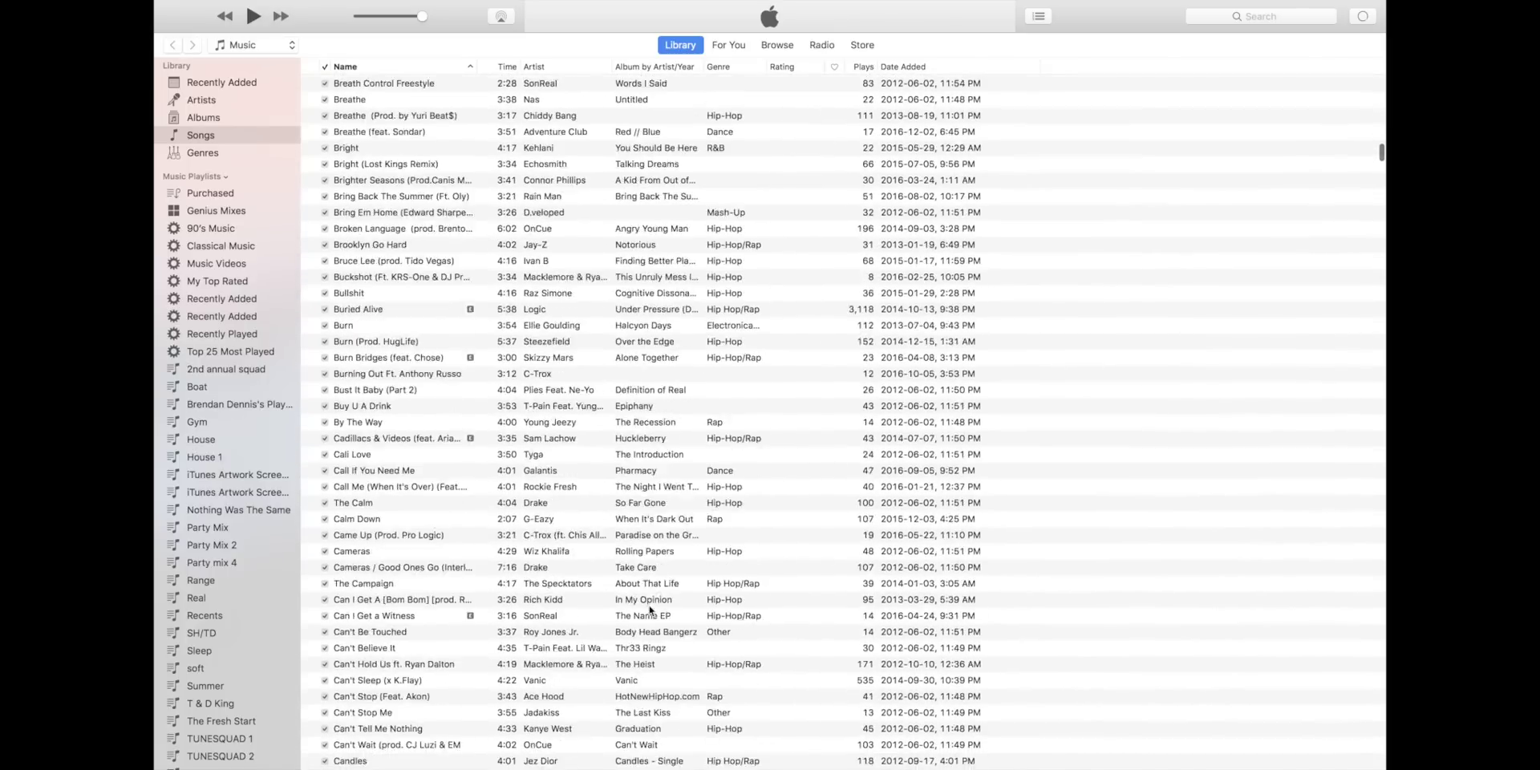
scroll(650, 612, down, 20)
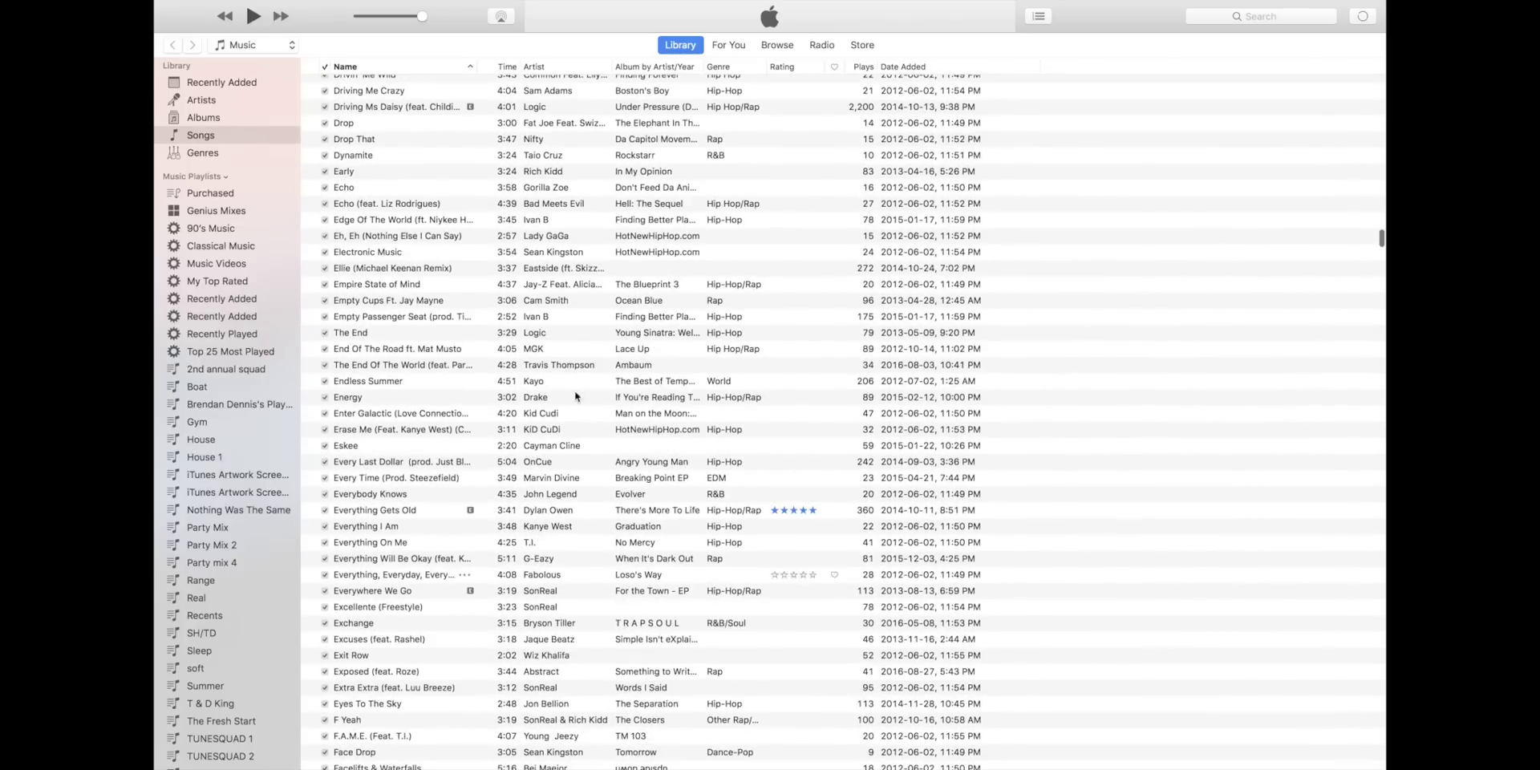
mouse_move(341, 4)
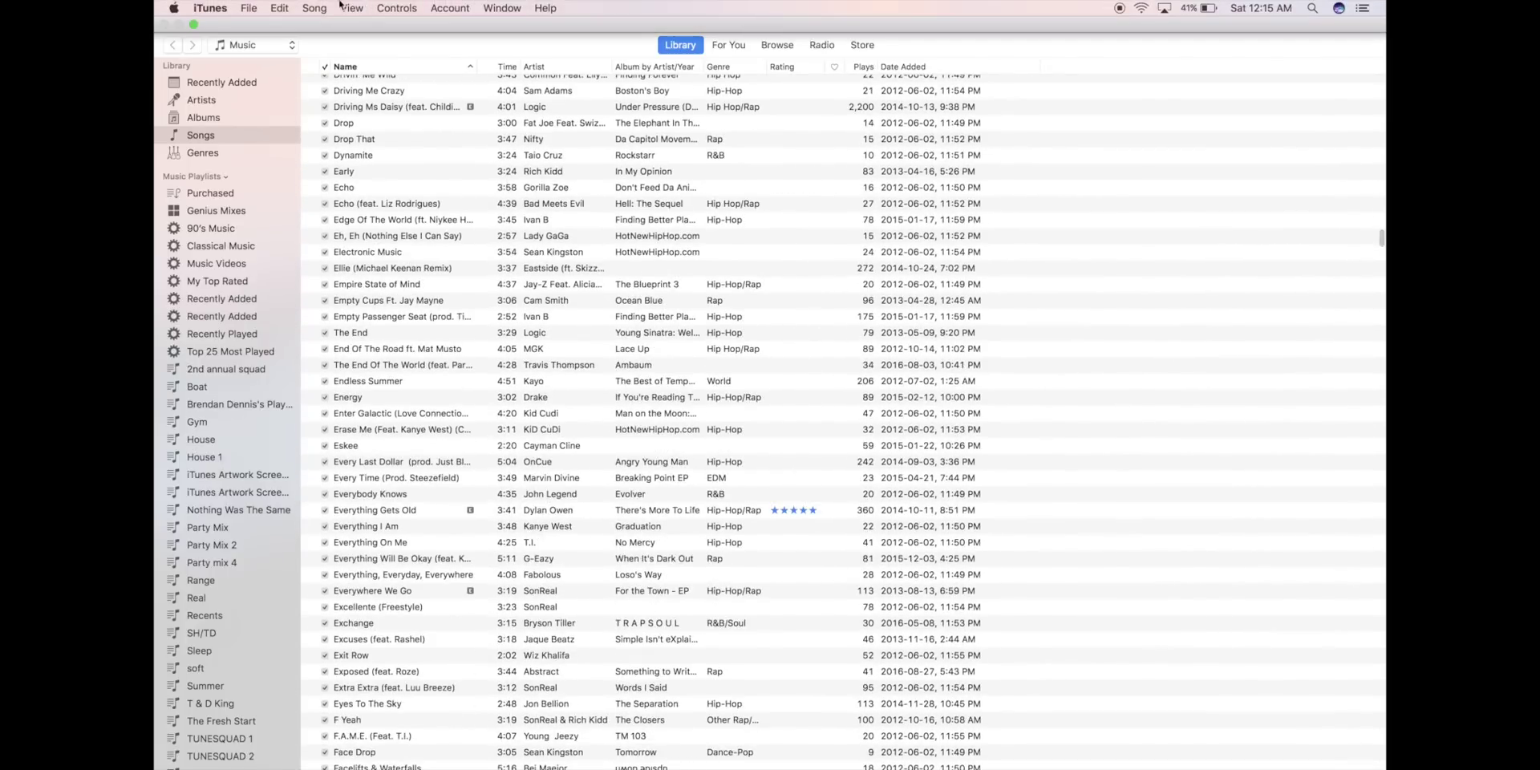
click(193, 24)
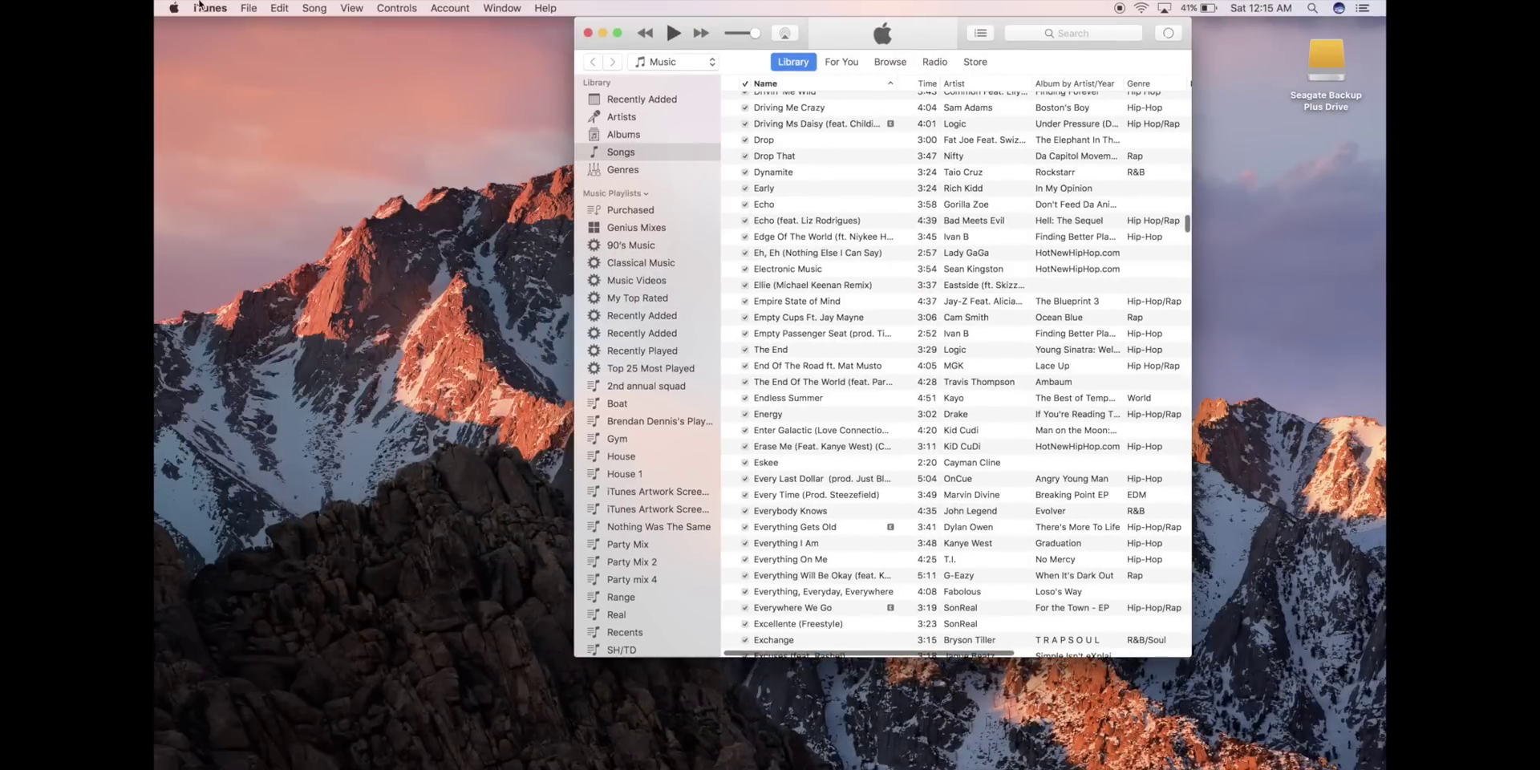
Open the iTunes Advanced preferences to check the iTunes Media folder location.
click(175, 8)
mouse_move(206, 7)
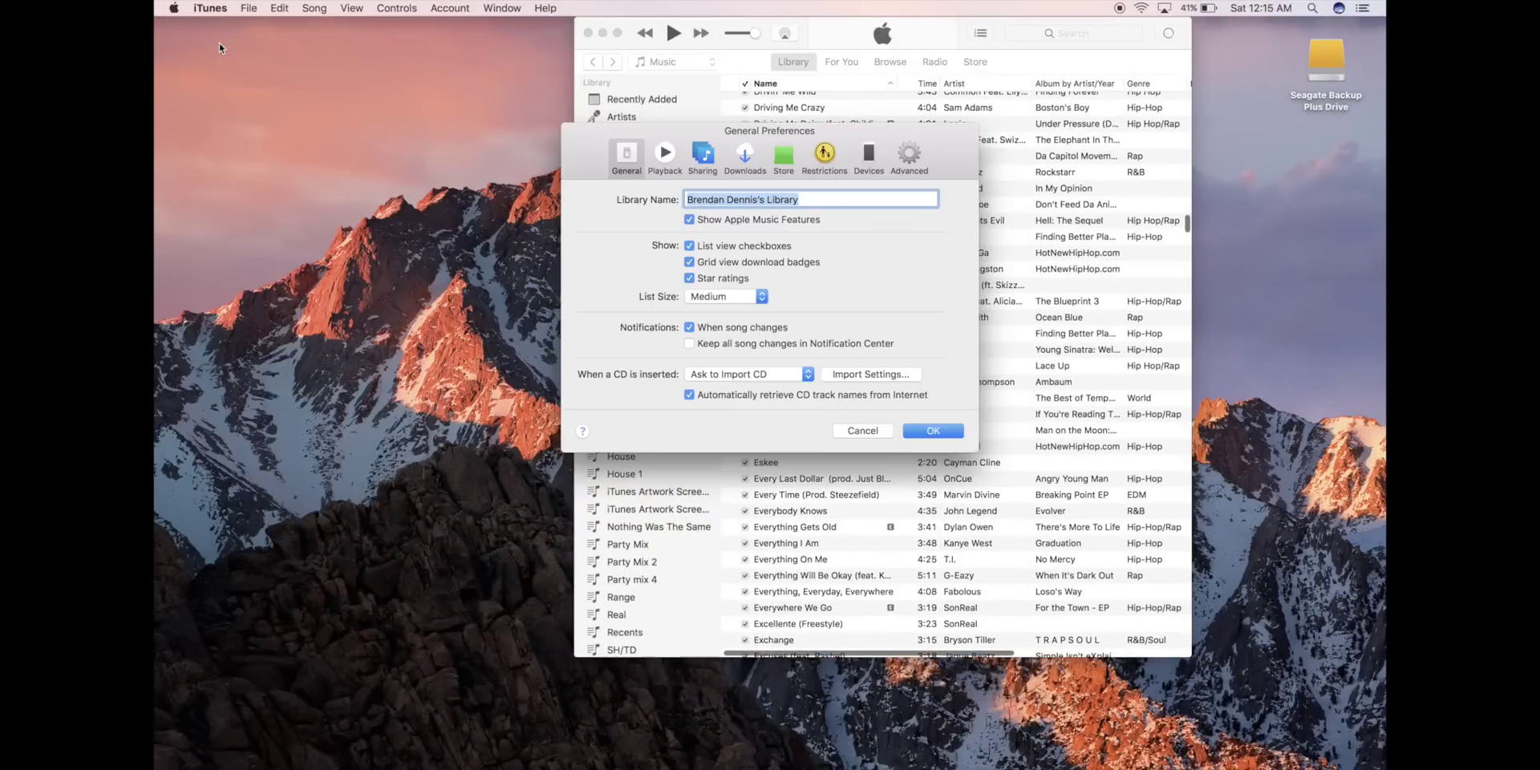
click(909, 159)
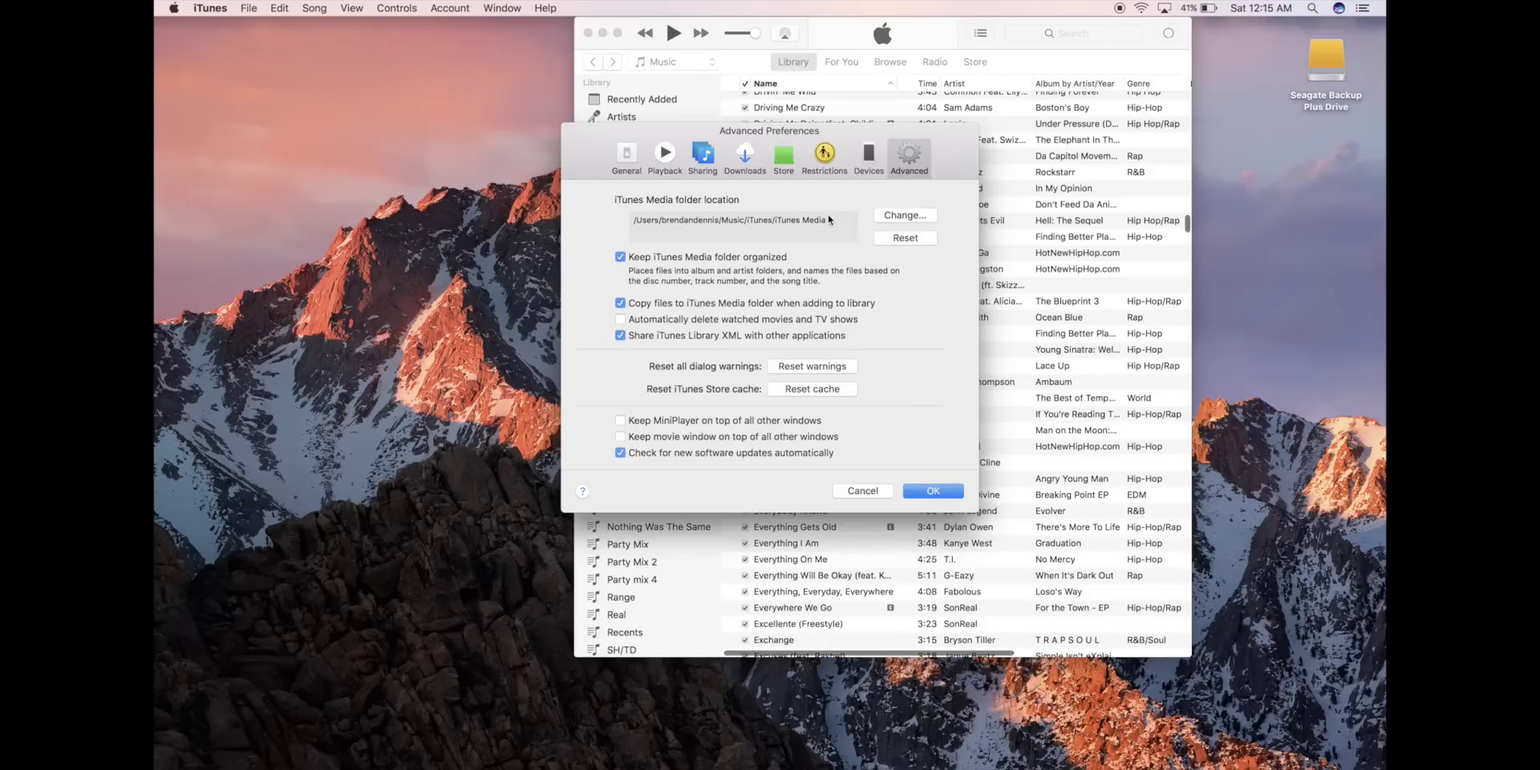
Examine the iTunes Media folder's path in the location chooser, leave the location as set and close the preferences.
click(888, 217)
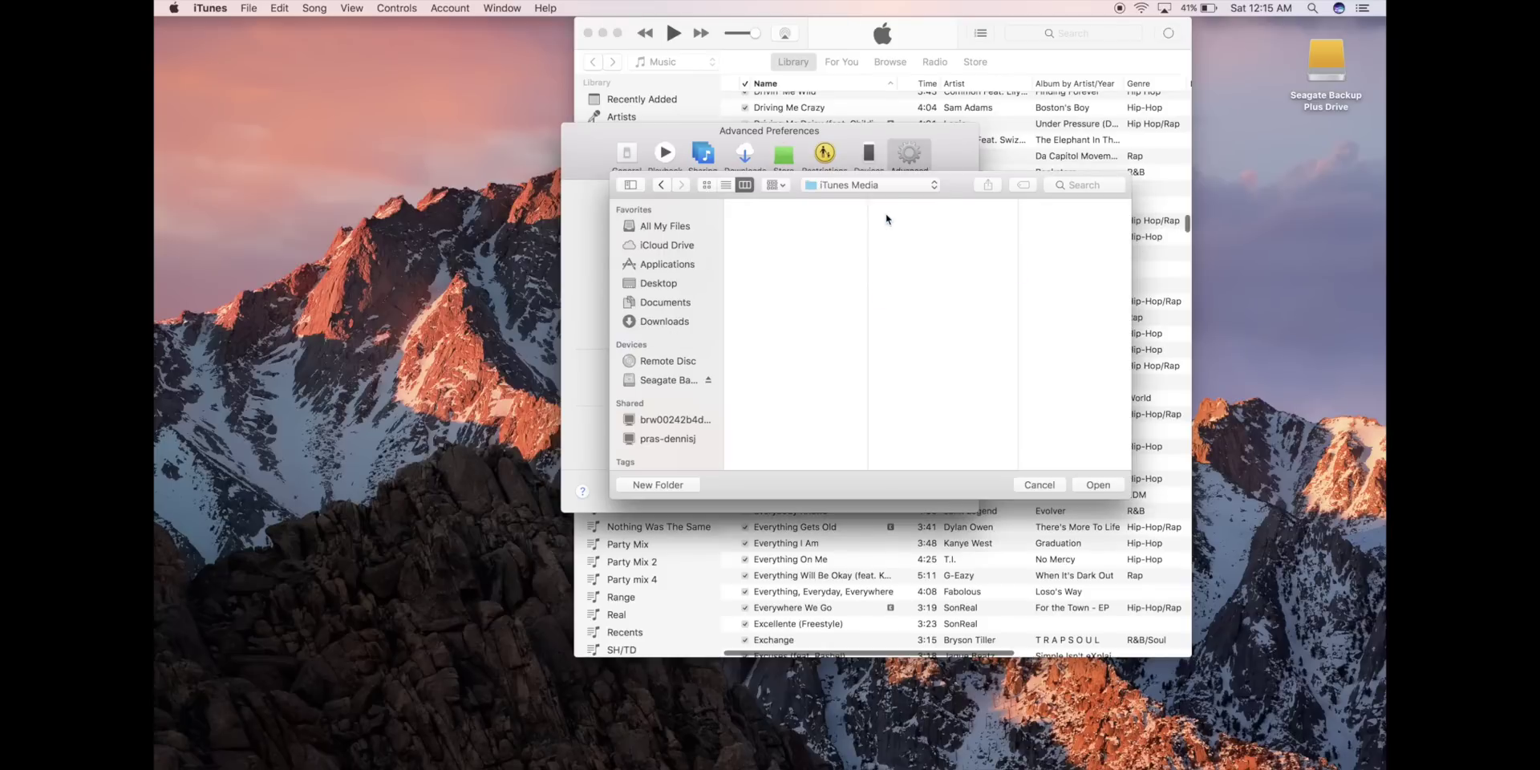
scroll(820, 253, left, 10)
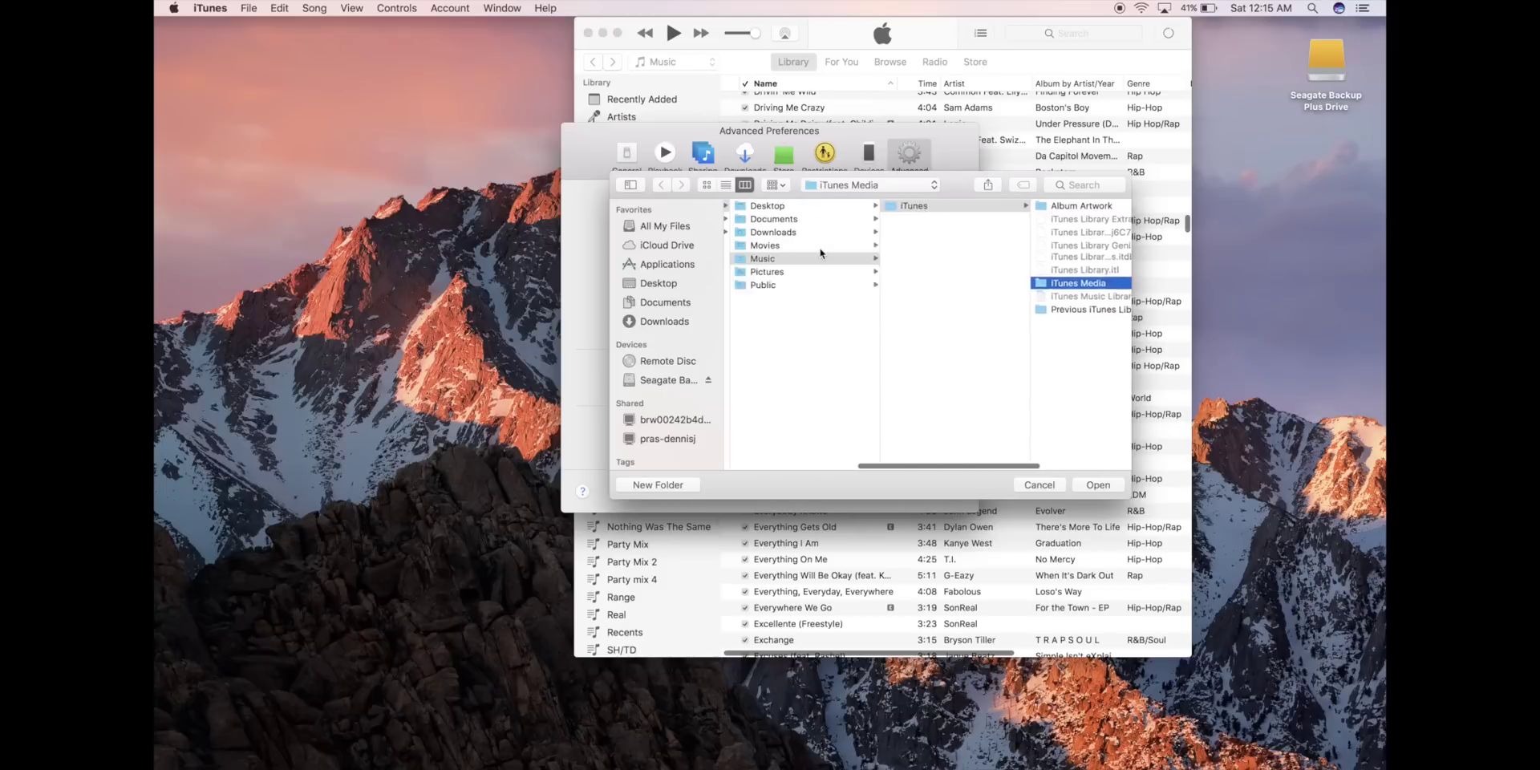
scroll(820, 253, right, 10)
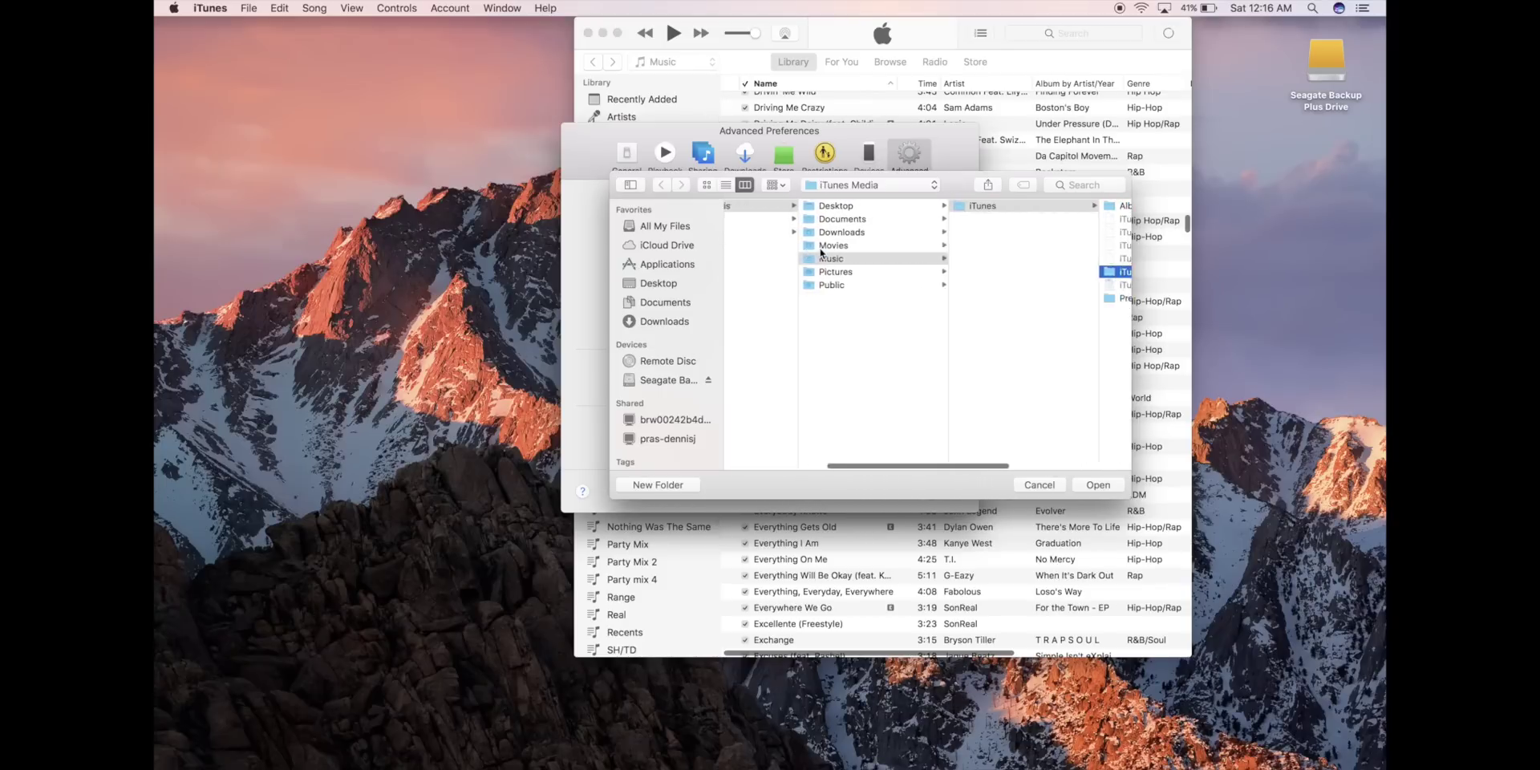
scroll(820, 253, right, 4)
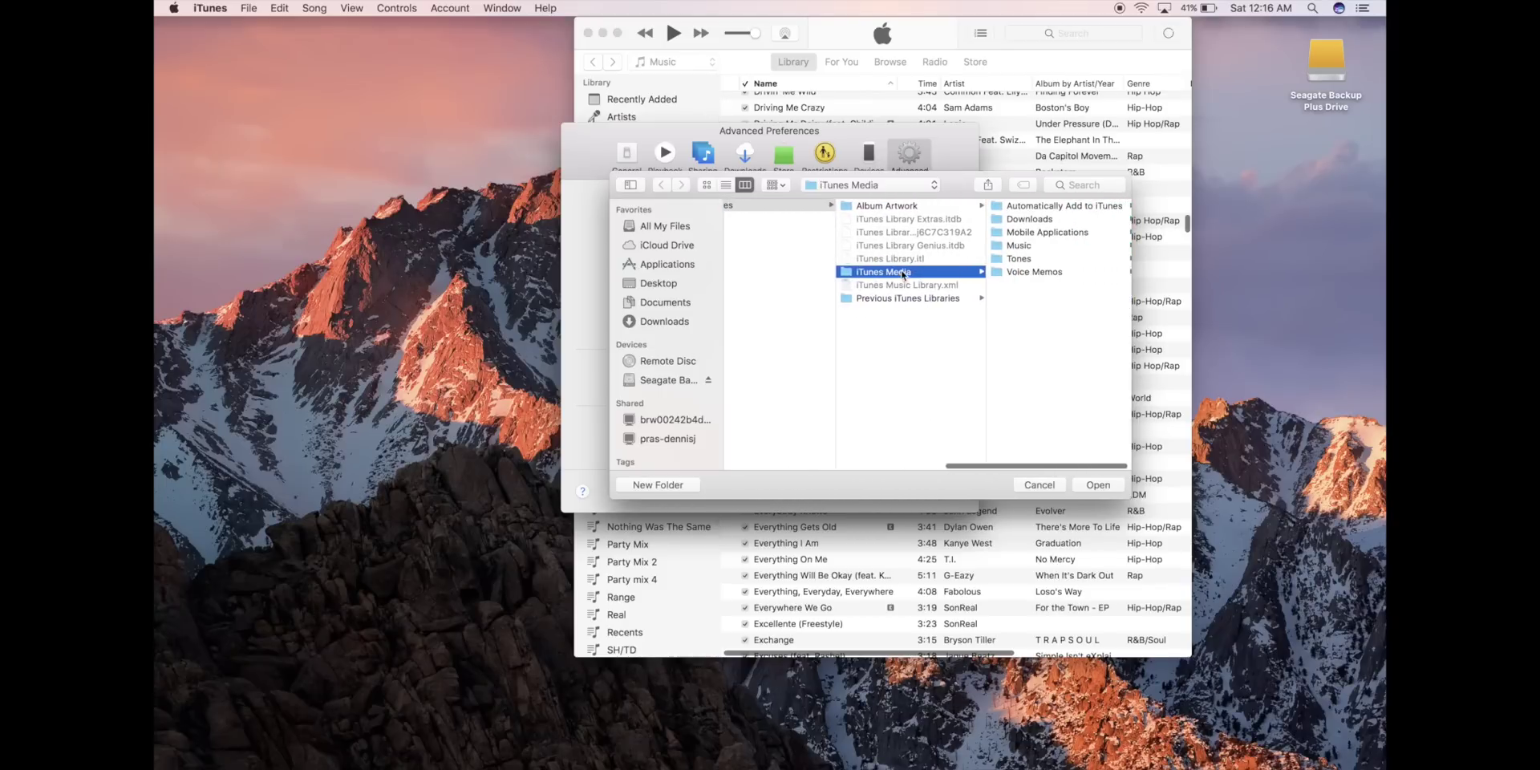
scroll(902, 274, right, 1)
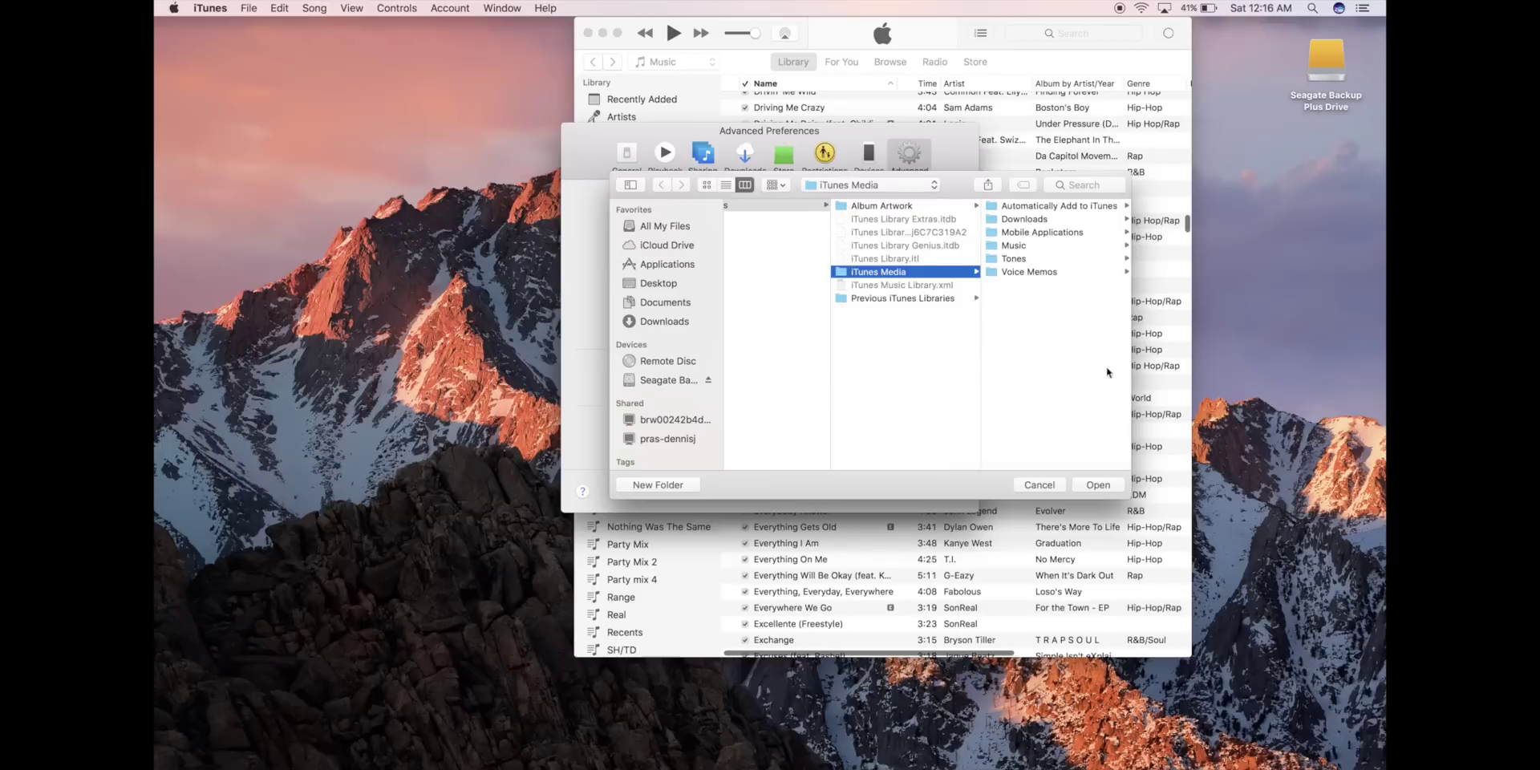
click(1040, 485)
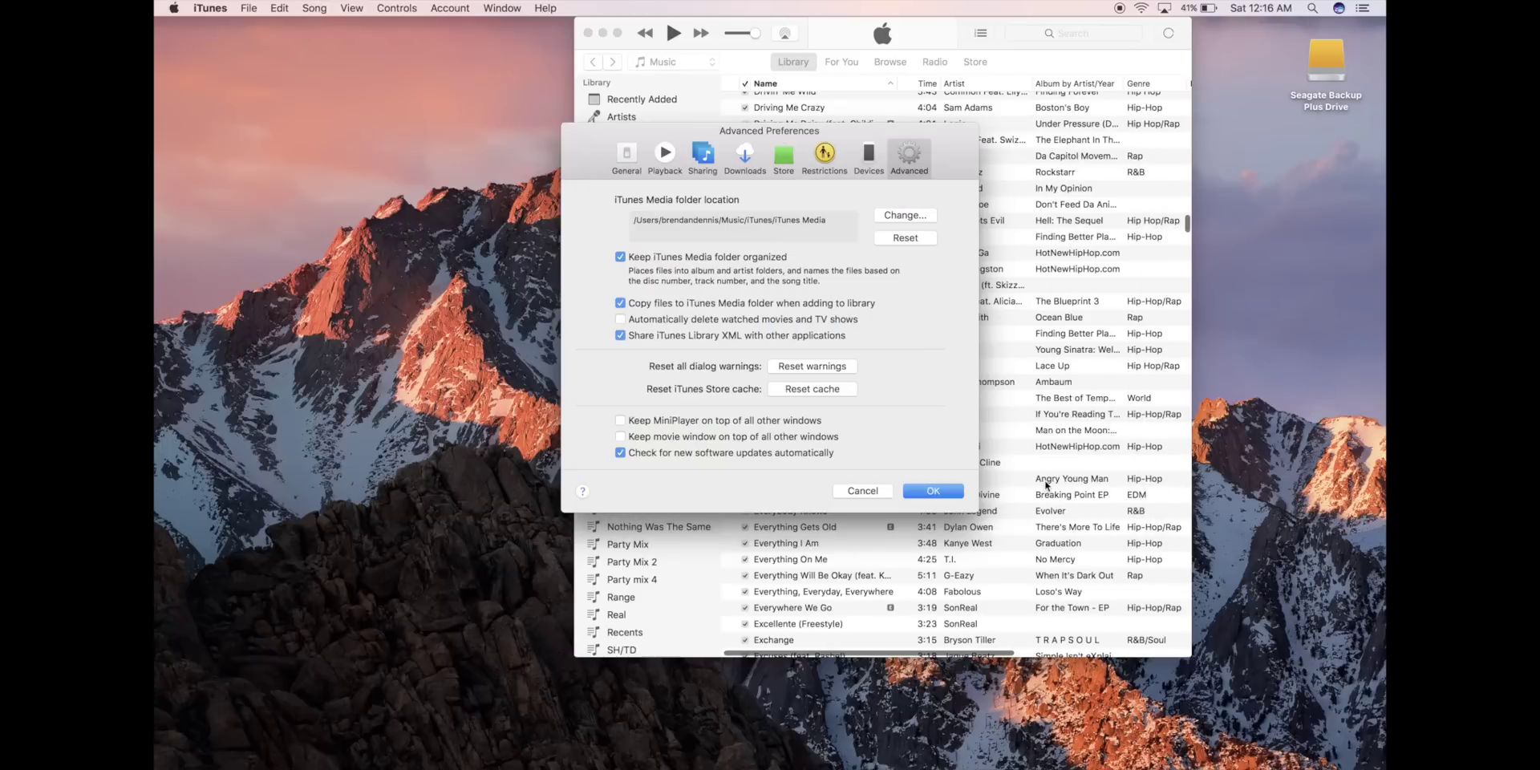
click(930, 491)
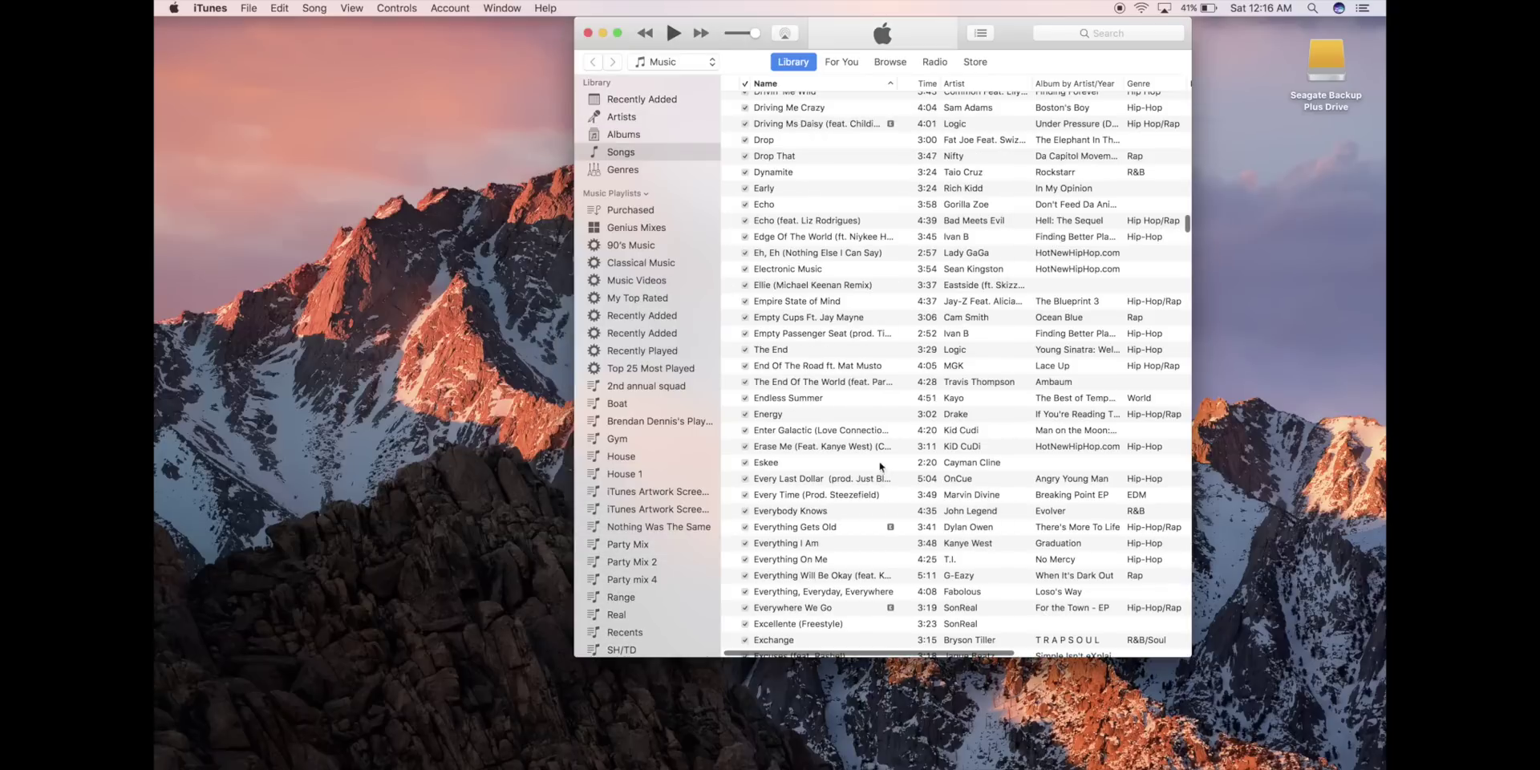
scroll(788, 191, up, 10)
scroll(788, 191, up, 15)
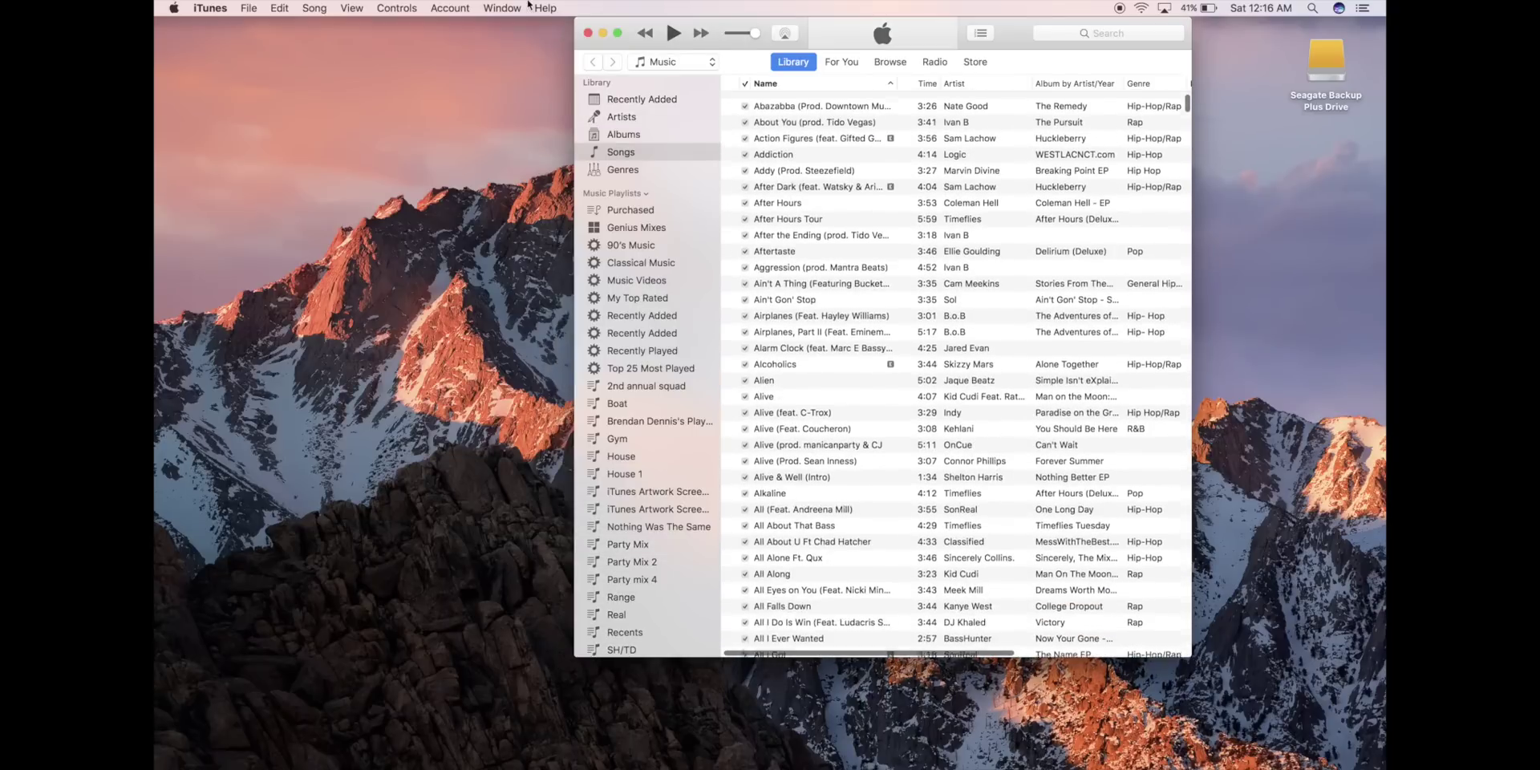
mouse_move(1053, 760)
right_click(1127, 726)
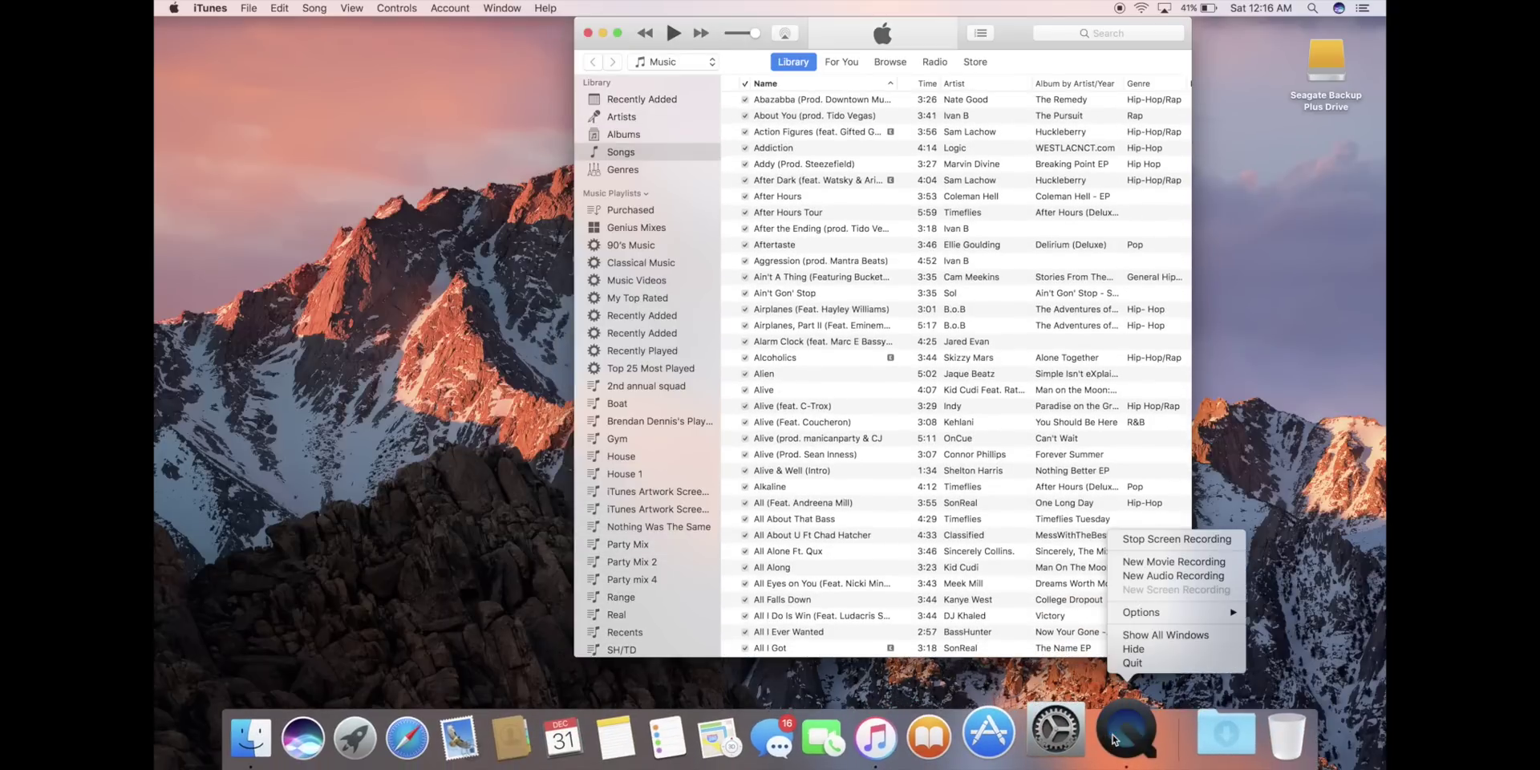